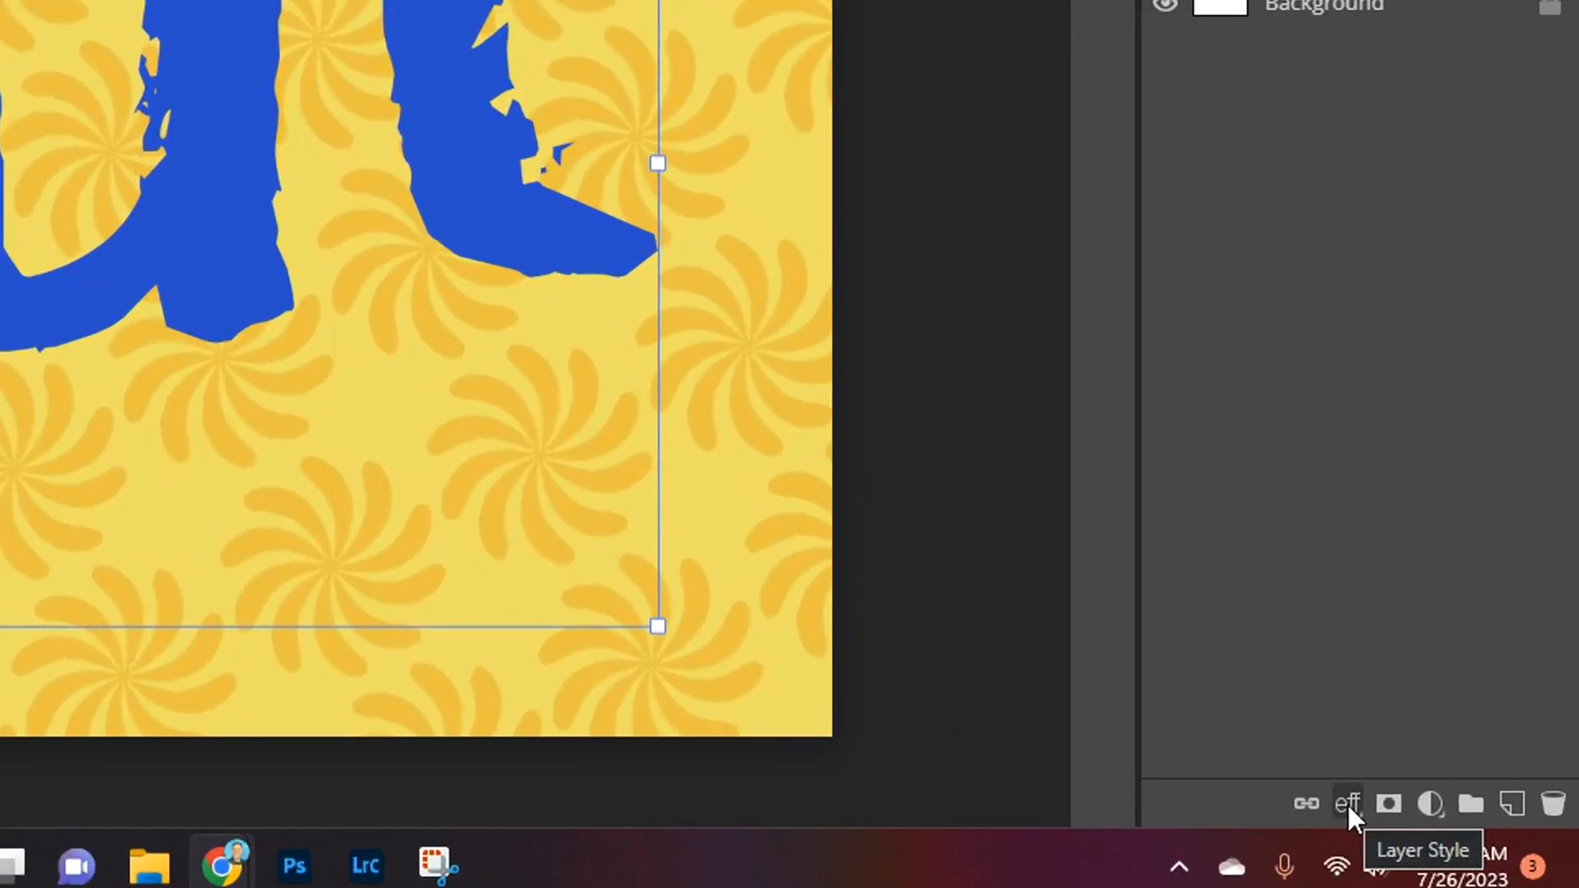
# Step: Apply a Bevel and Emboss effect to the name text layer with depth 615%, size 59 px and soften 0 px
pyautogui.click(942, 613)
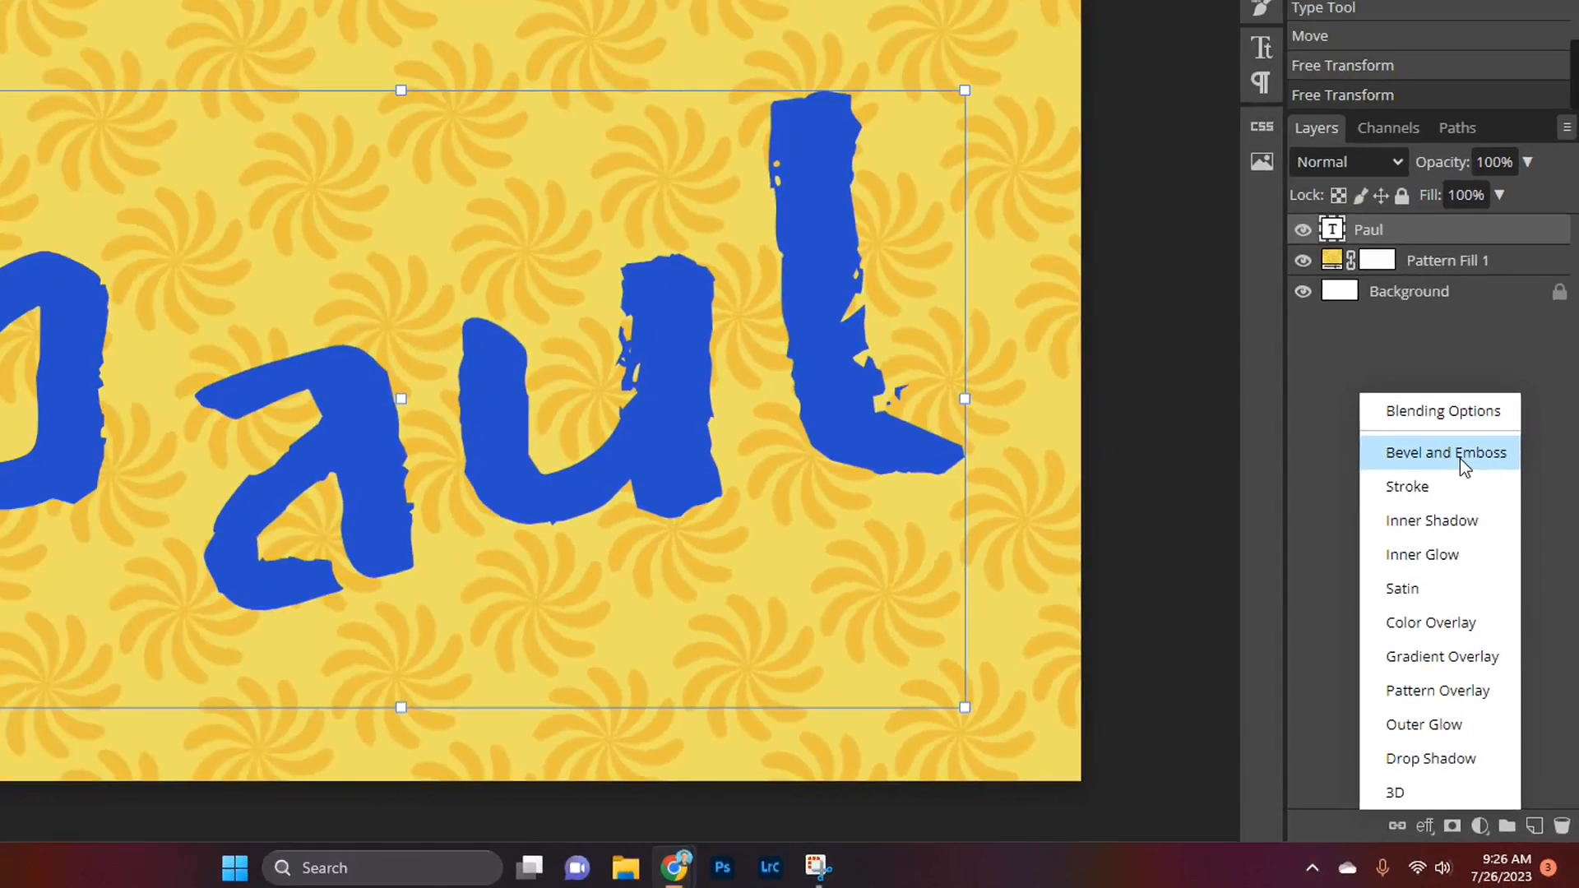
pyautogui.click(1399, 255)
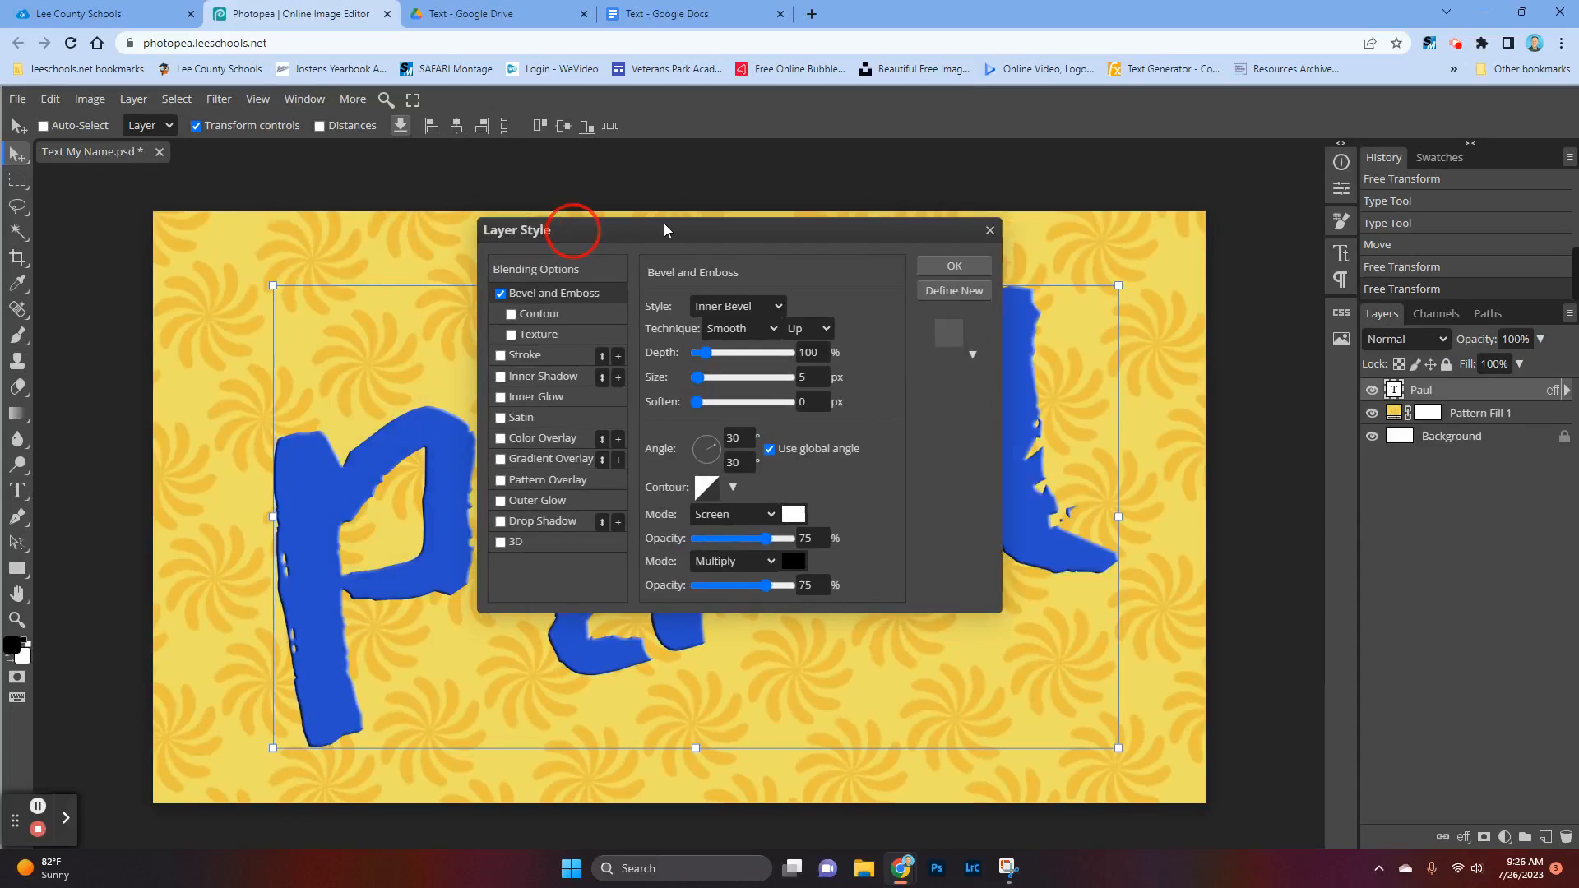
pyautogui.moveTo(593, 224); pyautogui.dragTo(1213, 170)
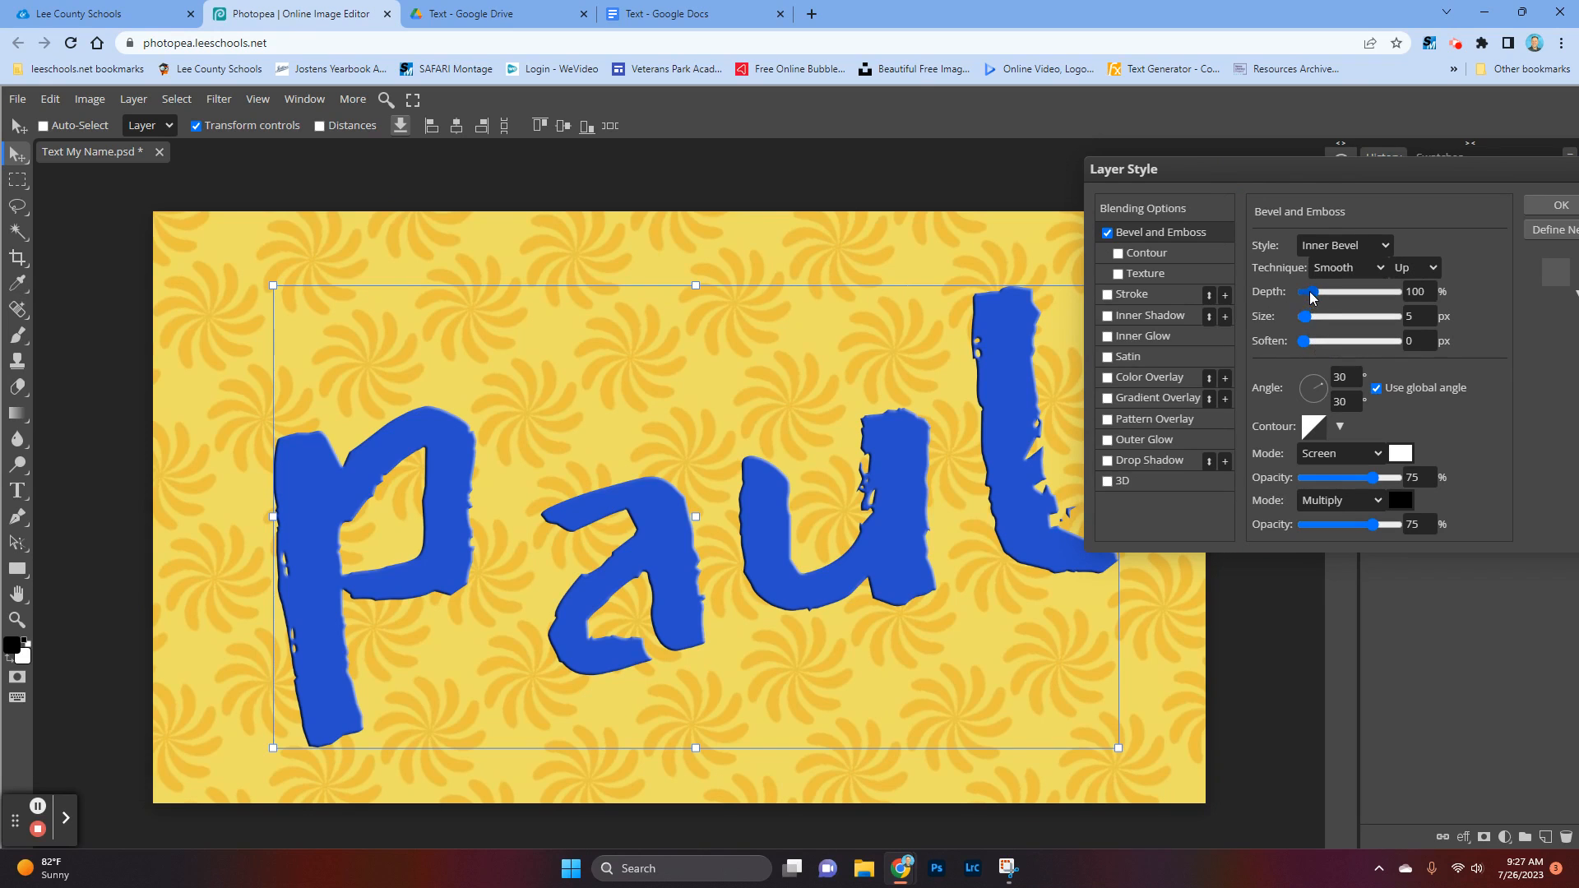
pyautogui.moveTo(1311, 298); pyautogui.dragTo(1386, 304)
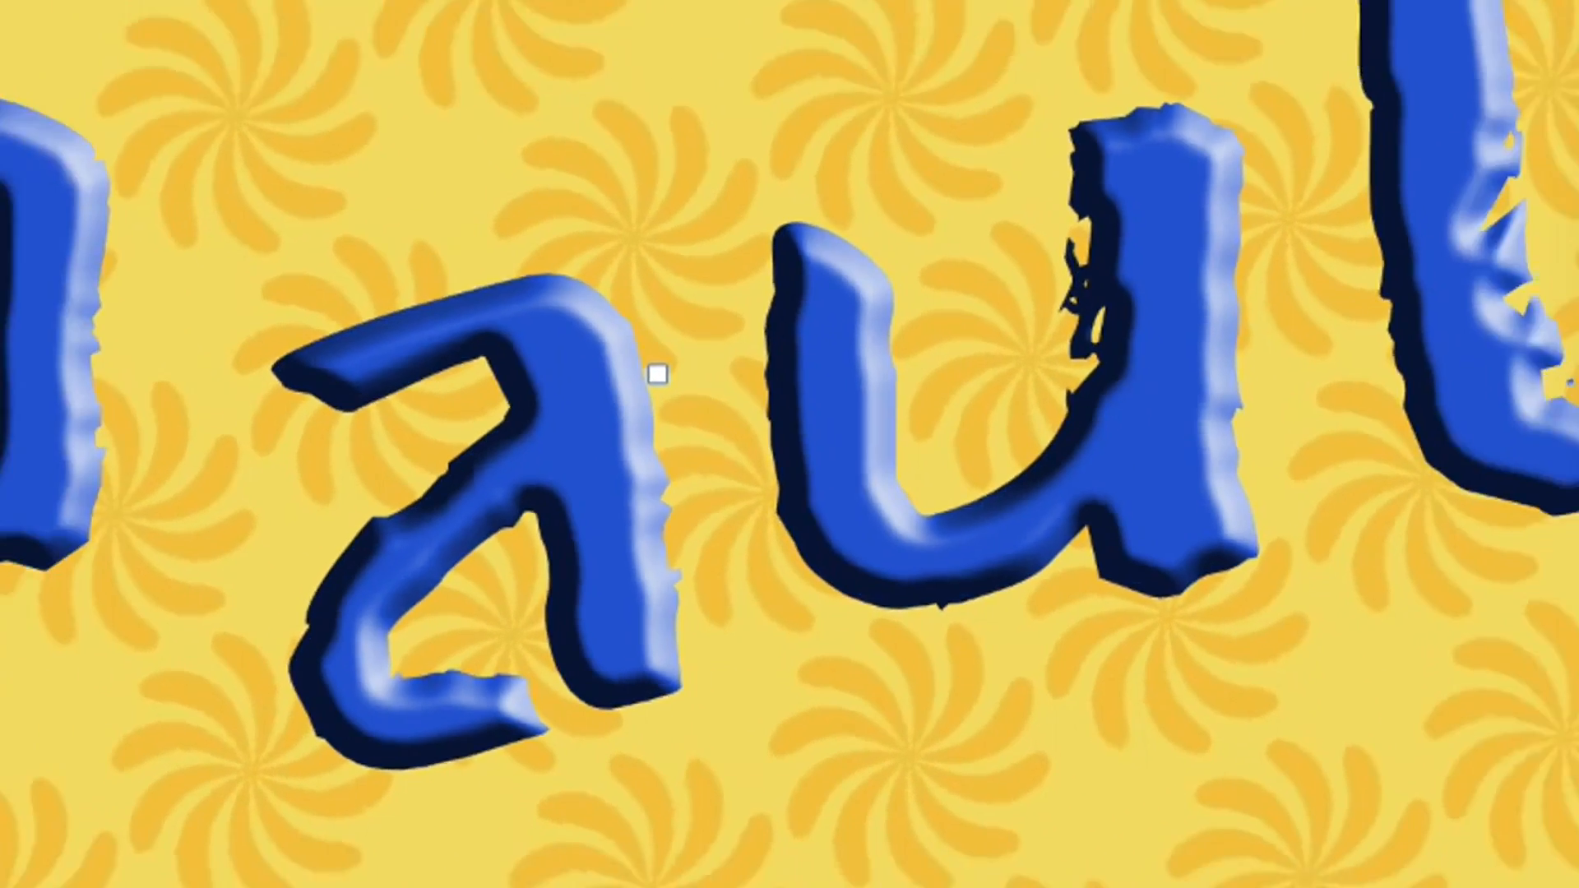
pyautogui.moveTo(1314, 319)
pyautogui.mouseDown()
pyautogui.moveTo(1393, 319)
pyautogui.moveTo(1329, 326)
pyautogui.mouseUp()
pyautogui.moveTo(1114, 336); pyautogui.dragTo(1084, 321)
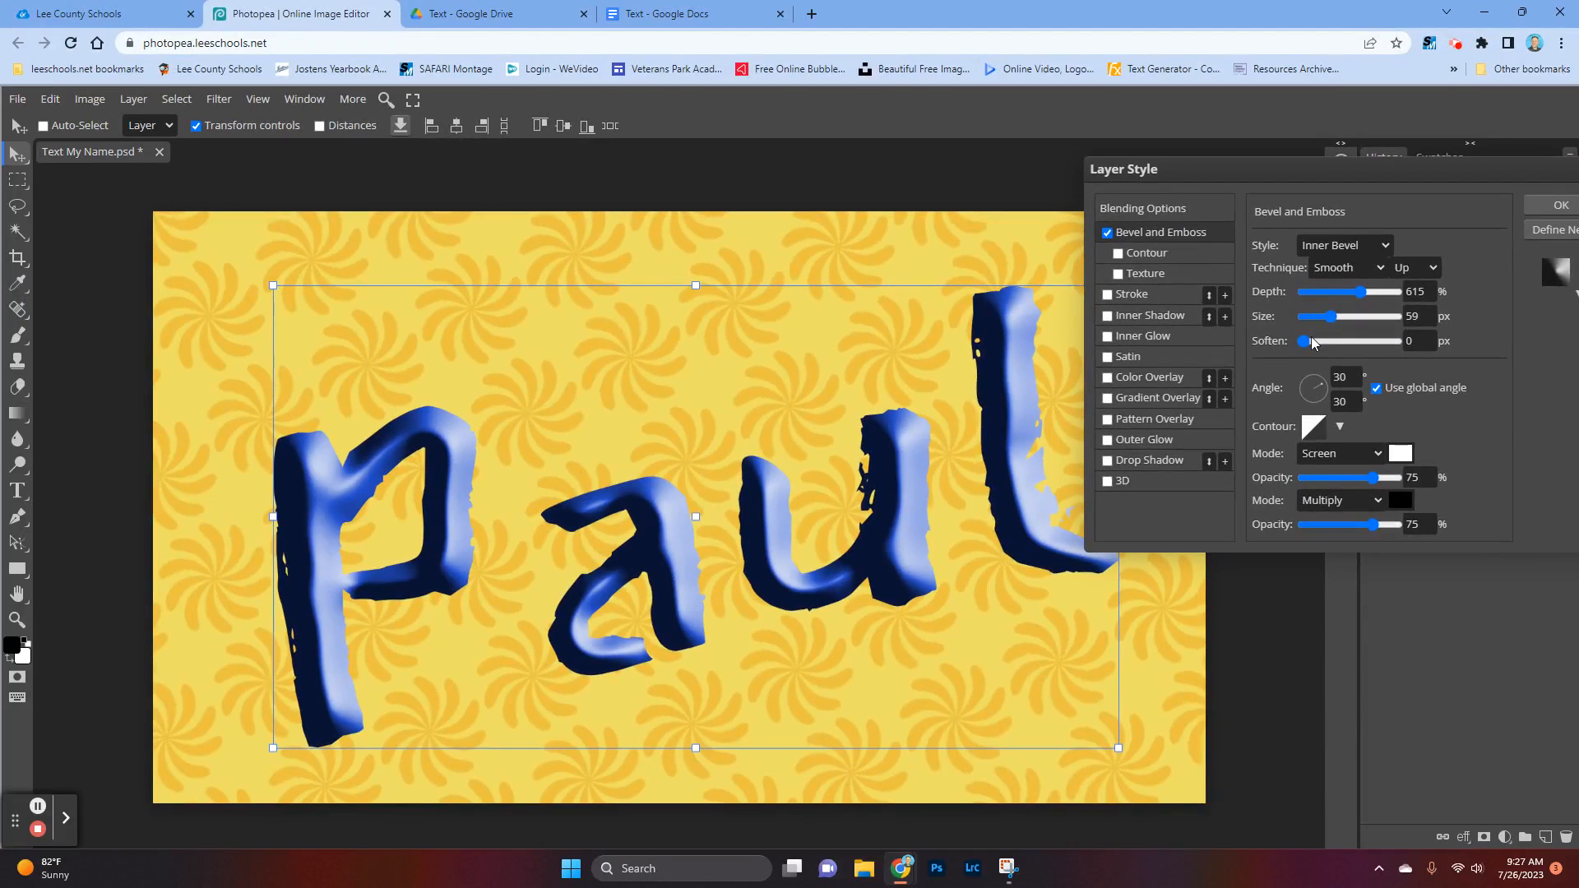
pyautogui.click(1307, 342)
pyautogui.moveTo(1330, 340)
pyautogui.mouseDown()
pyautogui.moveTo(1344, 342)
pyautogui.moveTo(1305, 344)
pyautogui.mouseUp()
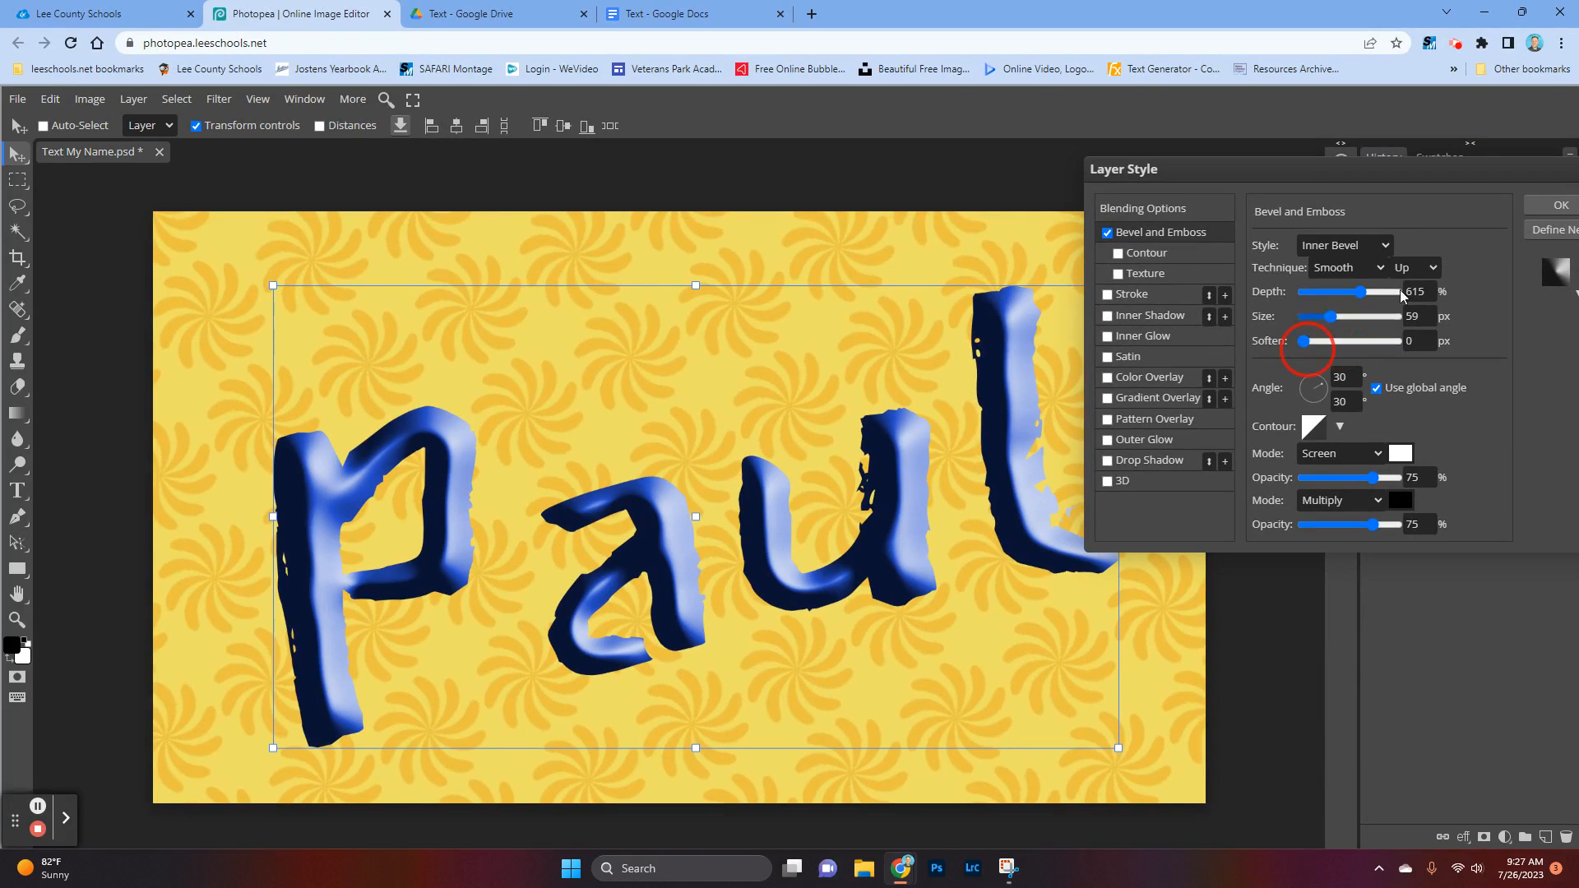
pyautogui.click(1557, 209)
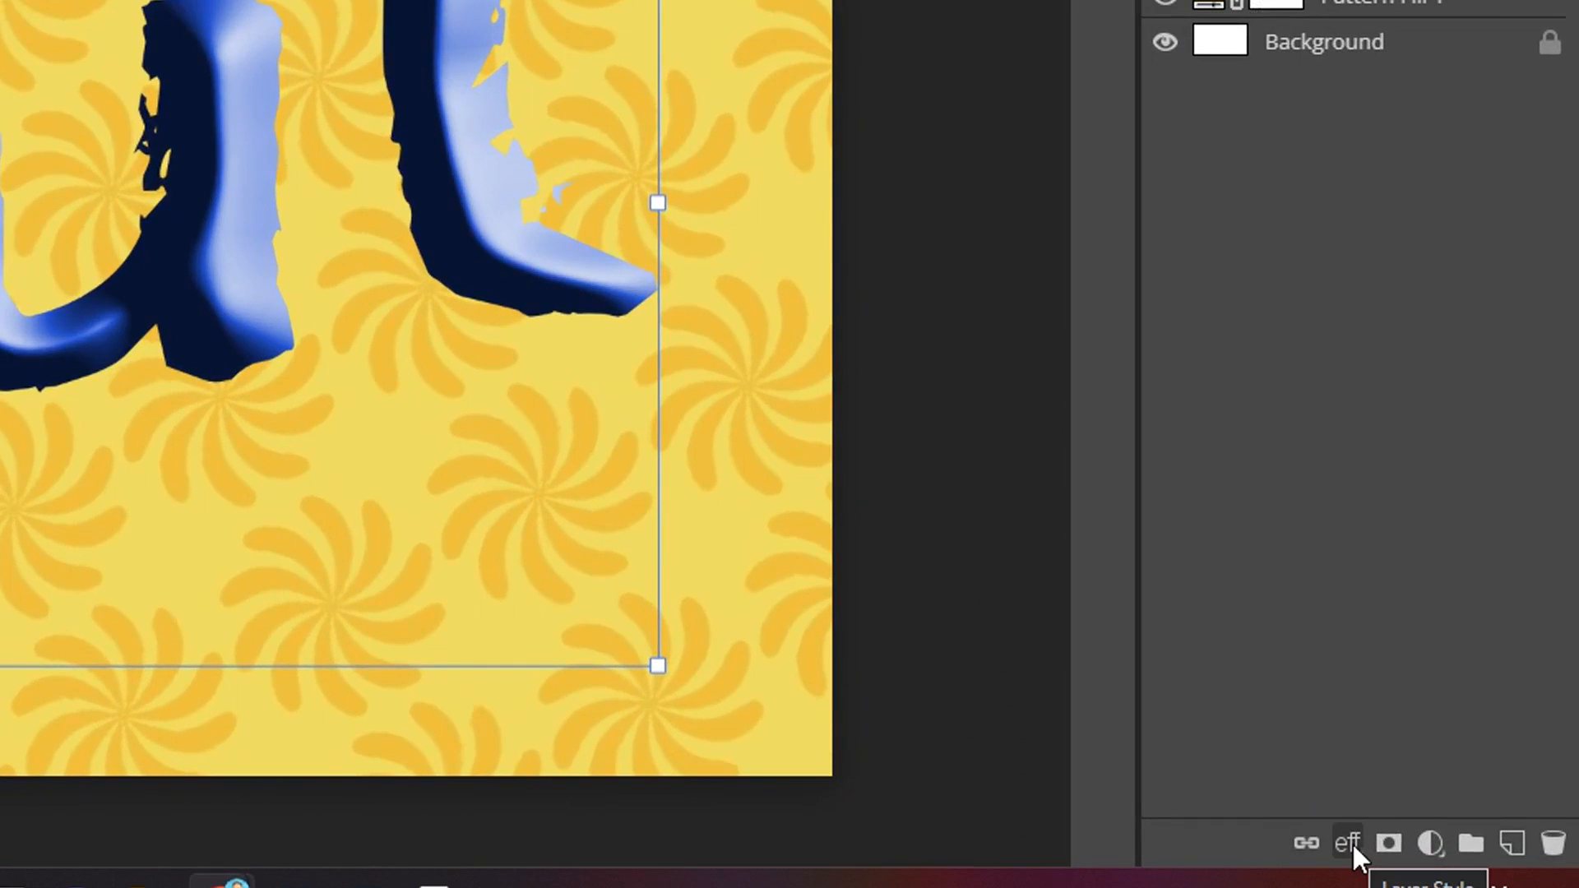
# Step: Add a Stroke effect to the name text layer and set its color to red f6111b
pyautogui.click(1349, 842)
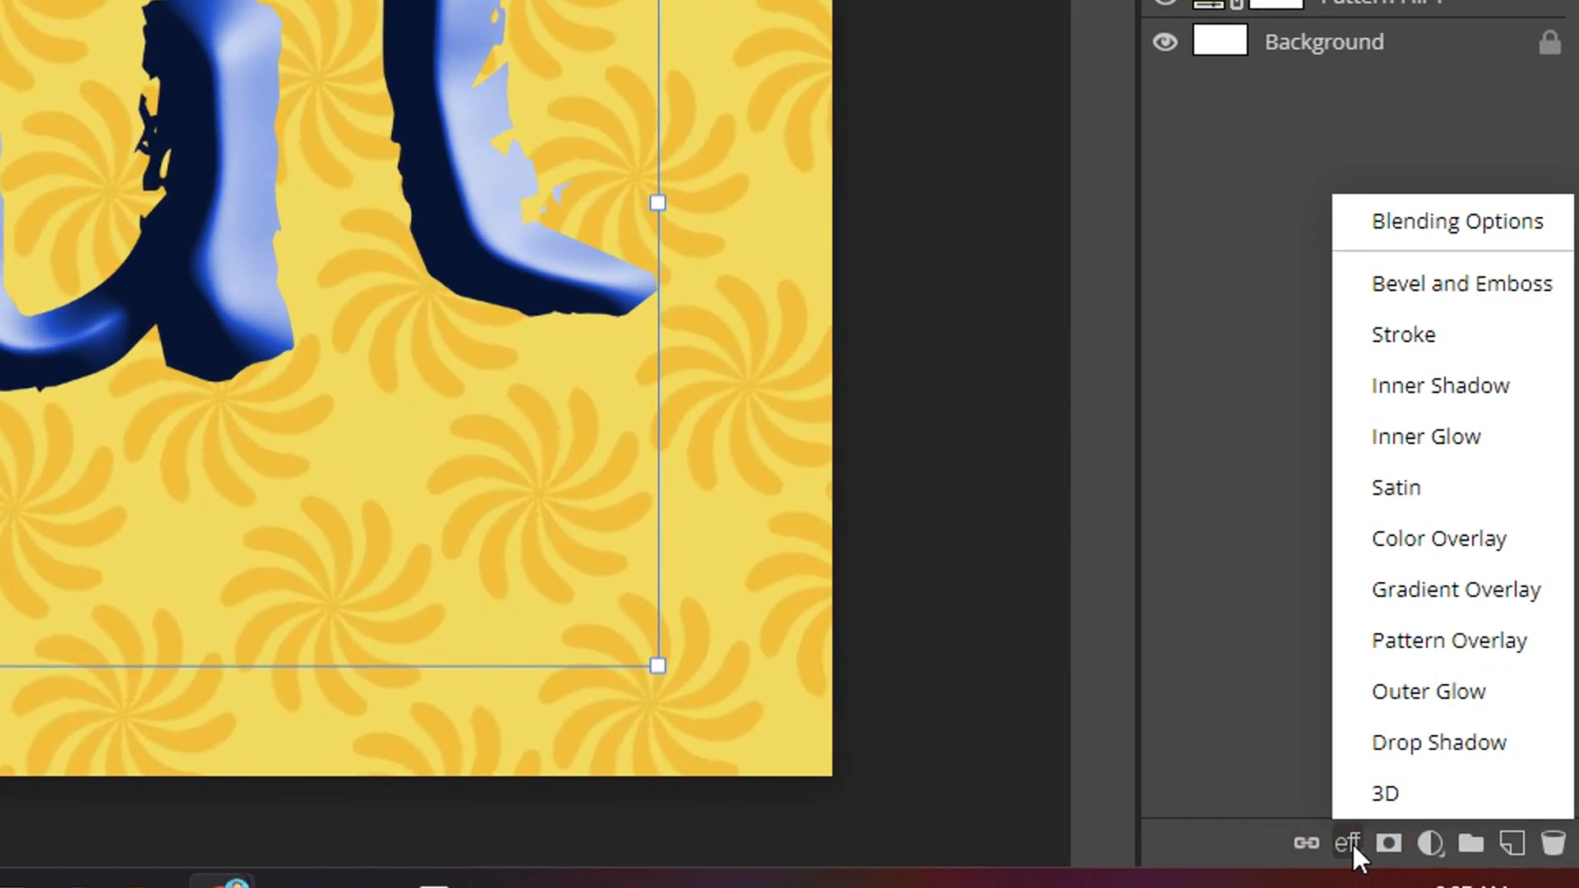
pyautogui.click(1391, 343)
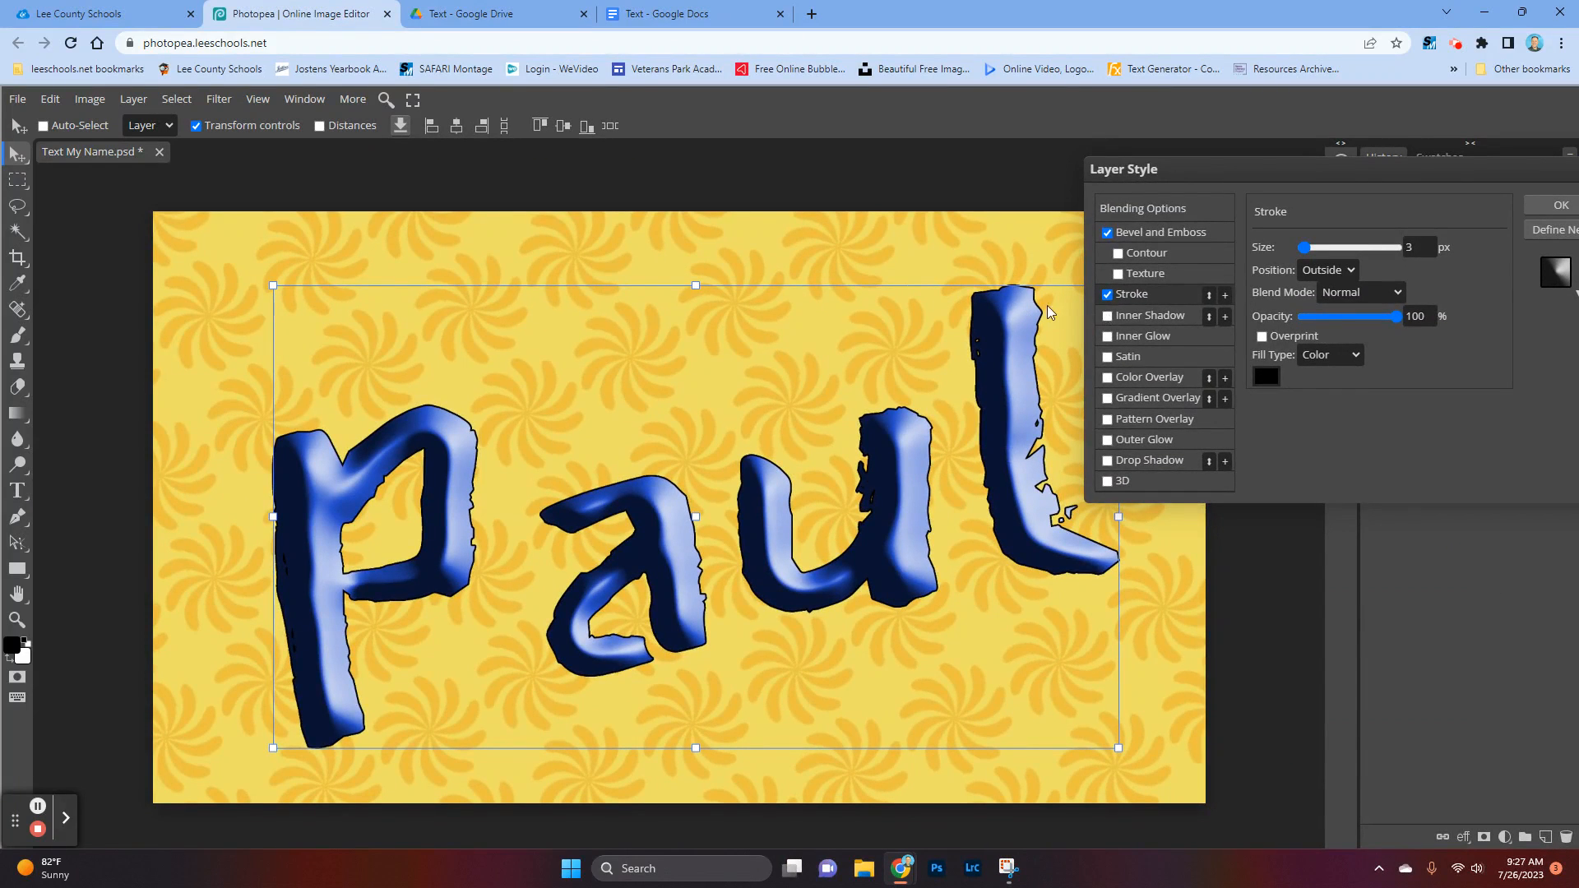
pyautogui.click(1269, 379)
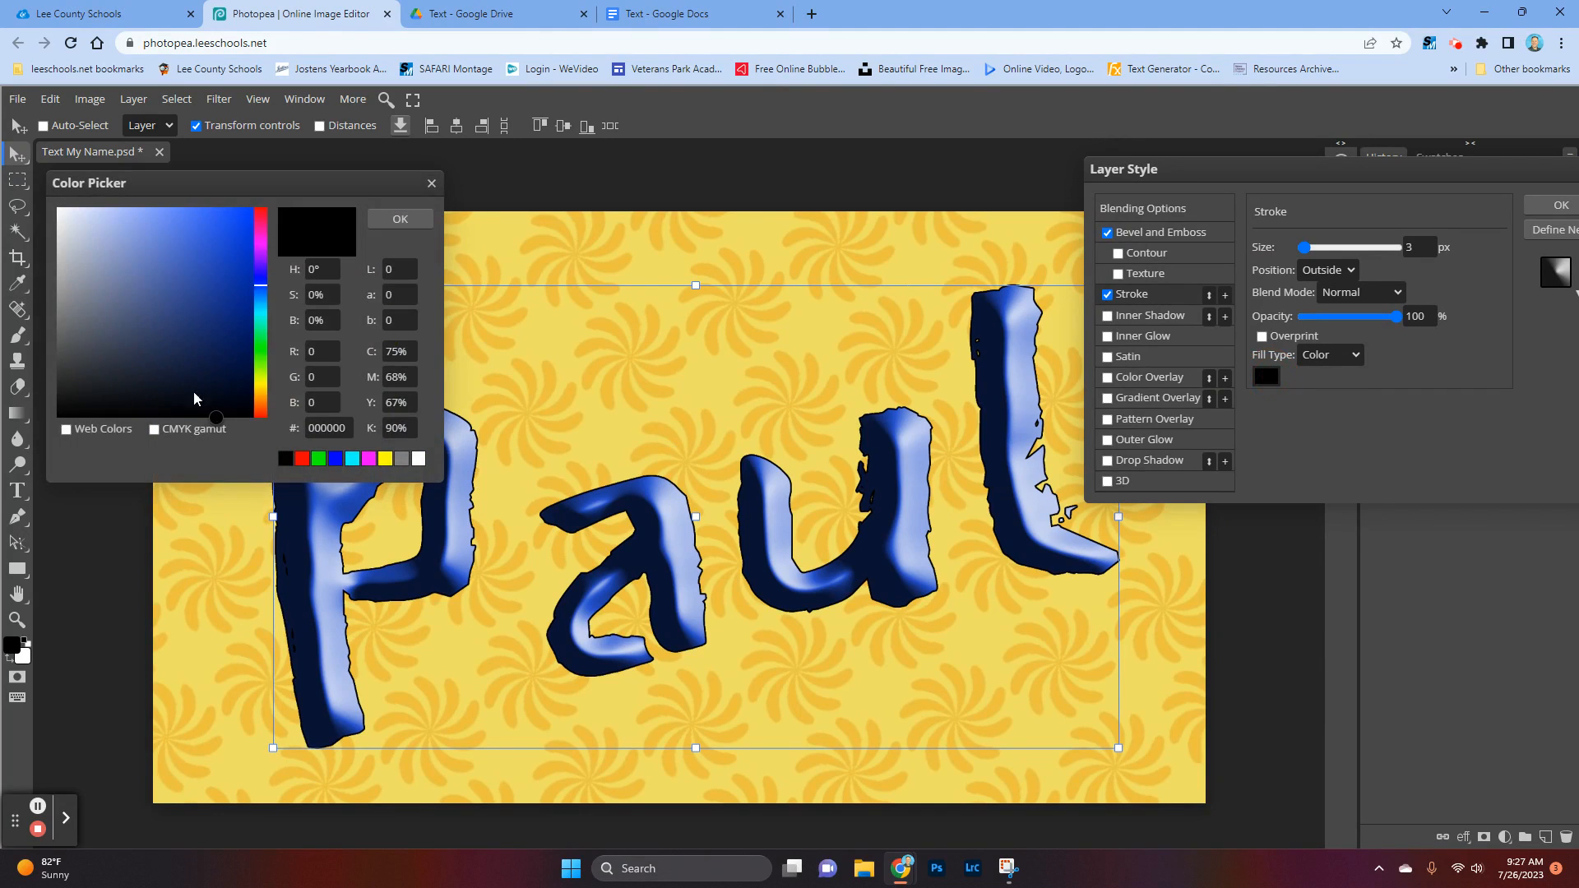
pyautogui.click(260, 211)
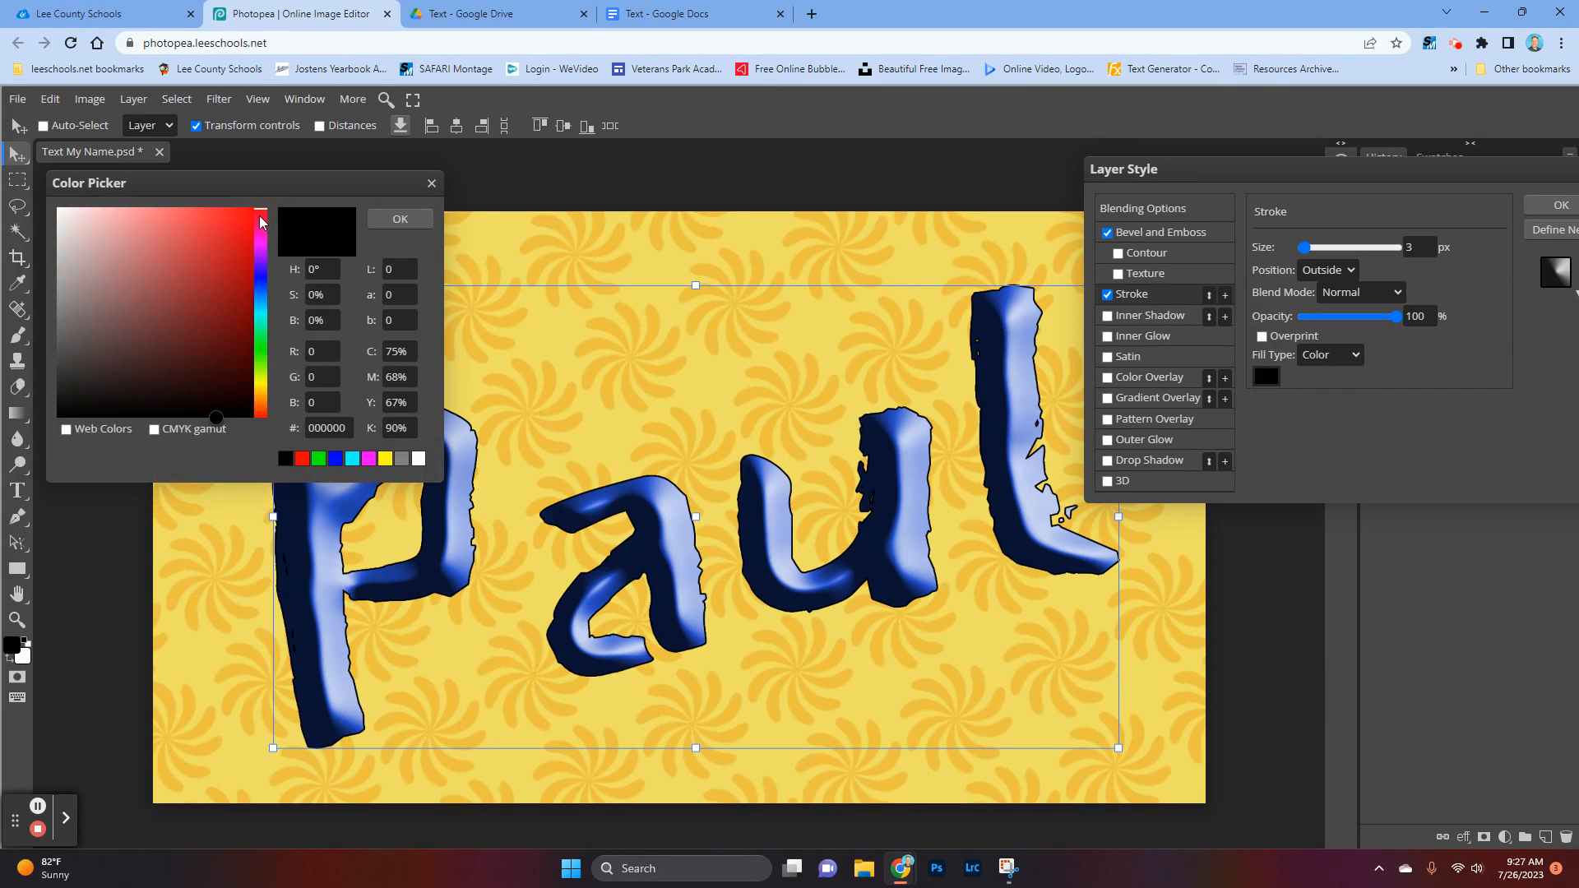
pyautogui.click(241, 216)
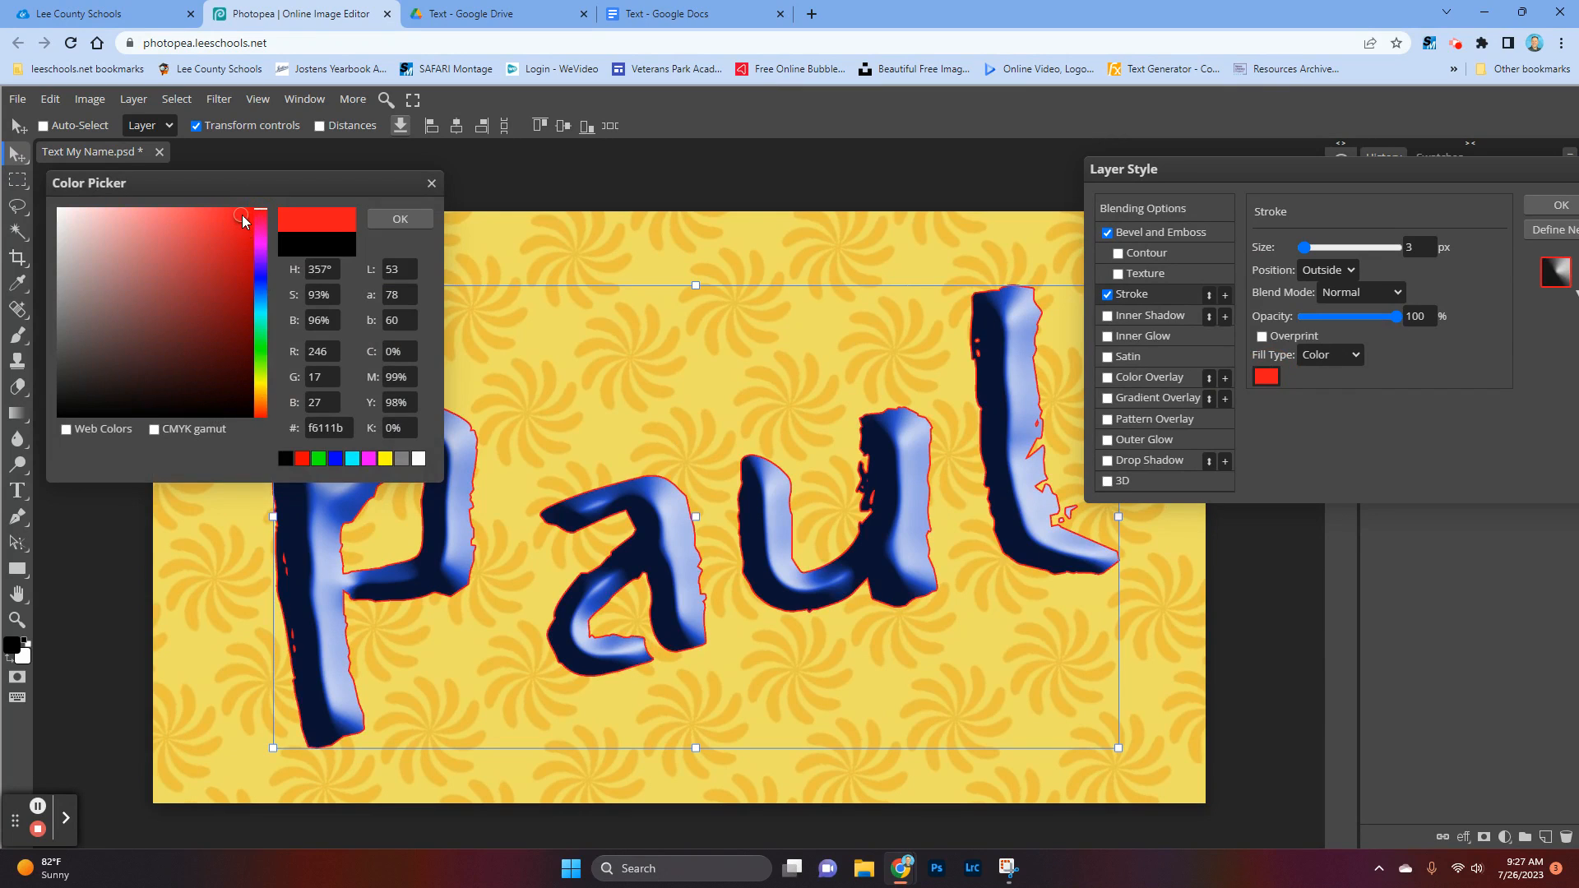
pyautogui.click(404, 220)
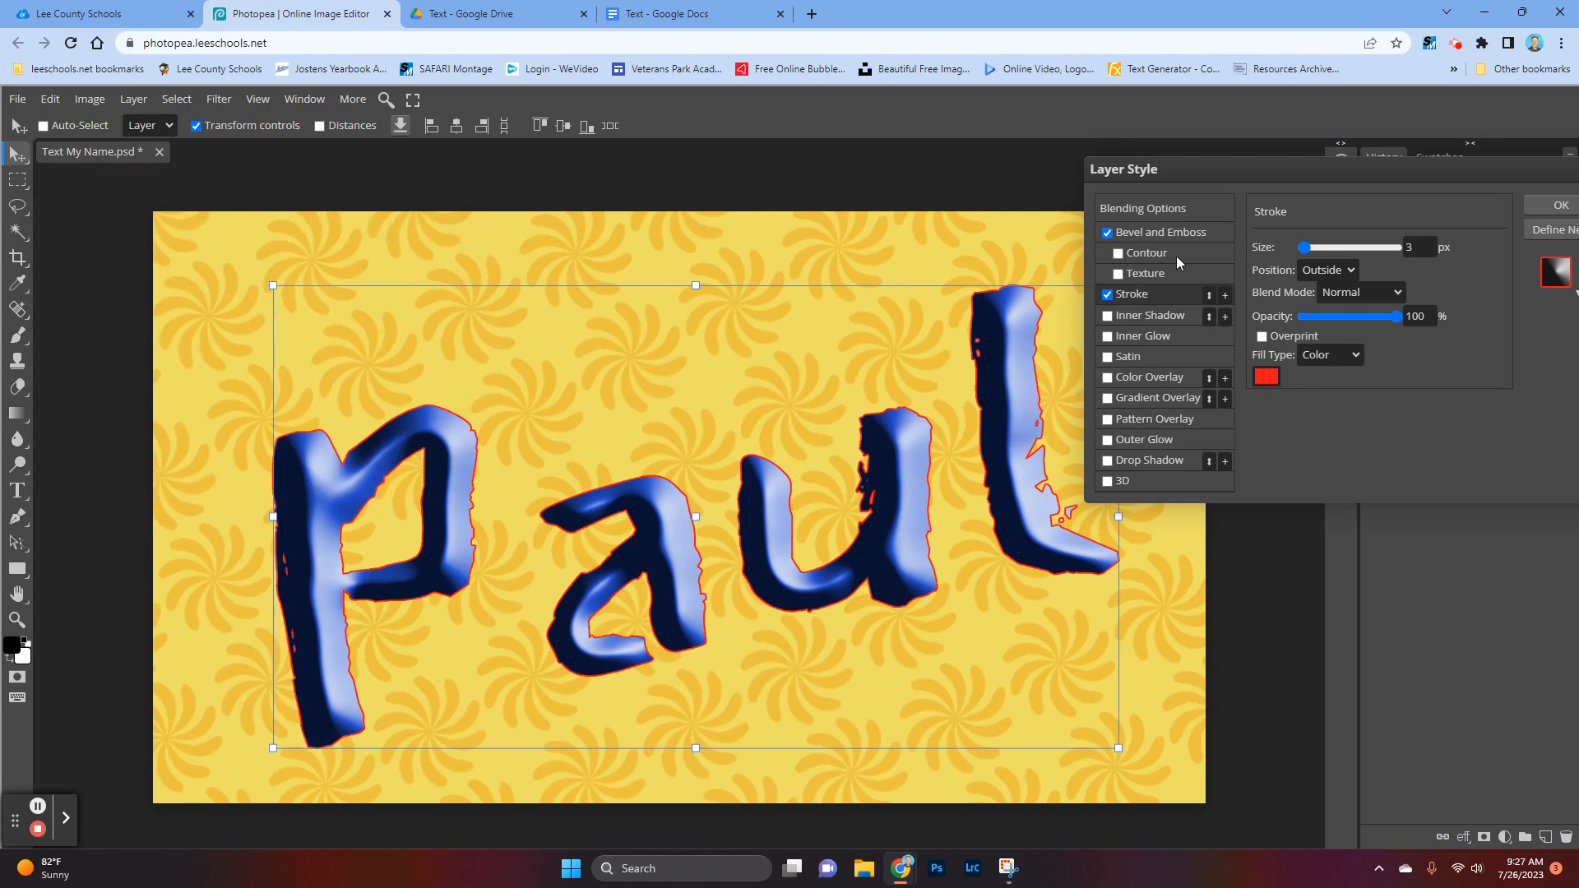
# Step: Set the text's stroke size to 5 px at 100% opacity and apply the layer style
pyautogui.click(1308, 249)
pyautogui.moveTo(1312, 251)
pyautogui.mouseDown()
pyautogui.moveTo(1352, 244)
pyautogui.moveTo(1310, 256)
pyautogui.mouseUp()
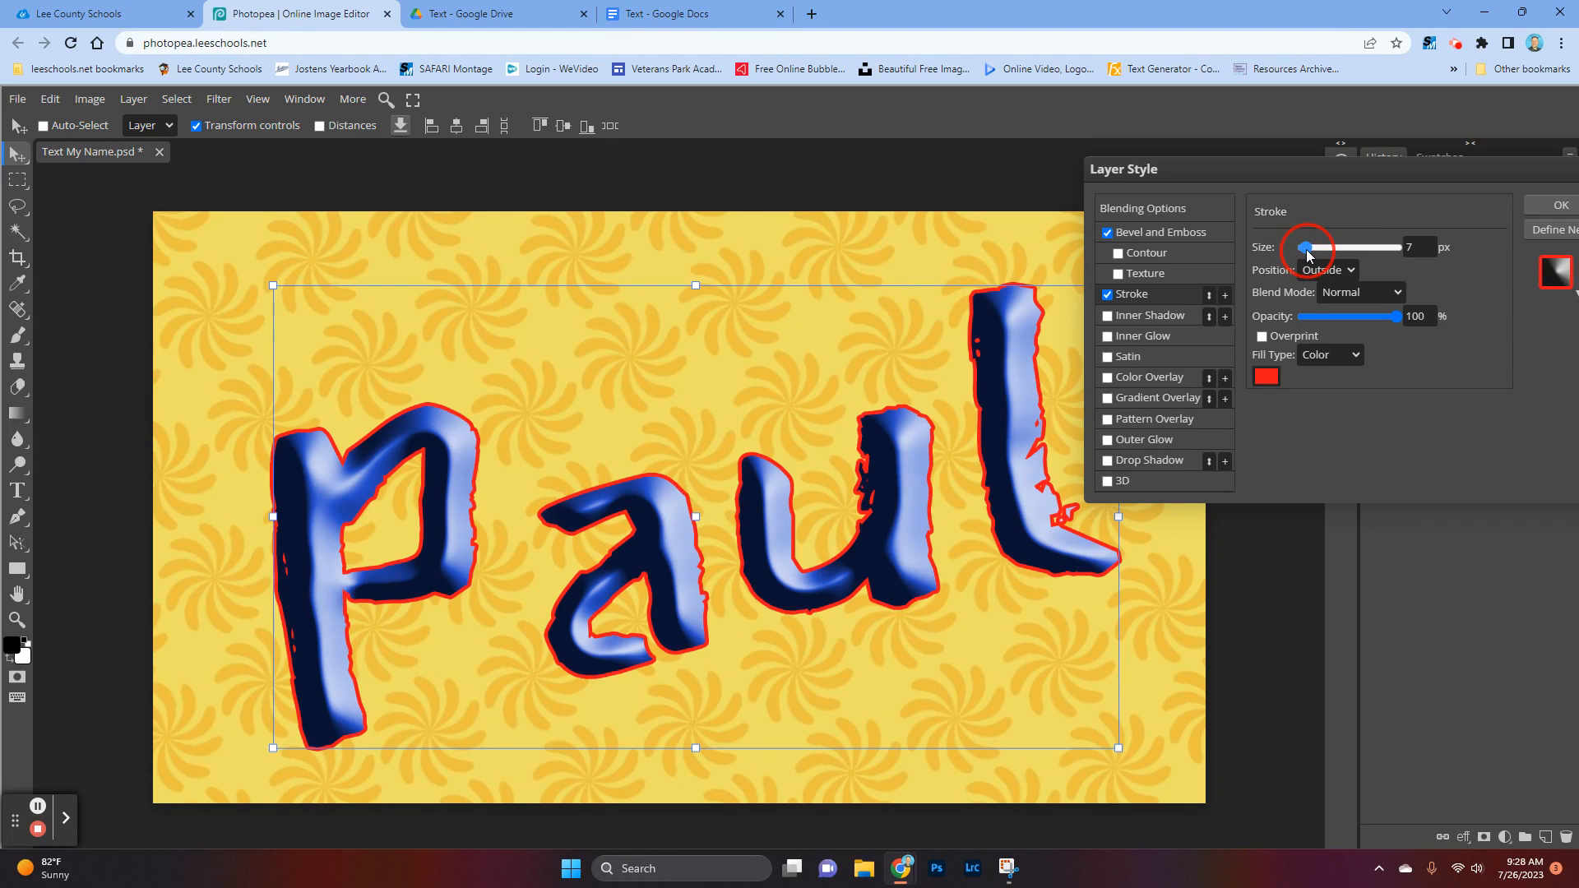
pyautogui.moveTo(1309, 255)
pyautogui.mouseDown()
pyautogui.moveTo(1359, 243)
pyautogui.moveTo(1309, 251)
pyautogui.mouseUp()
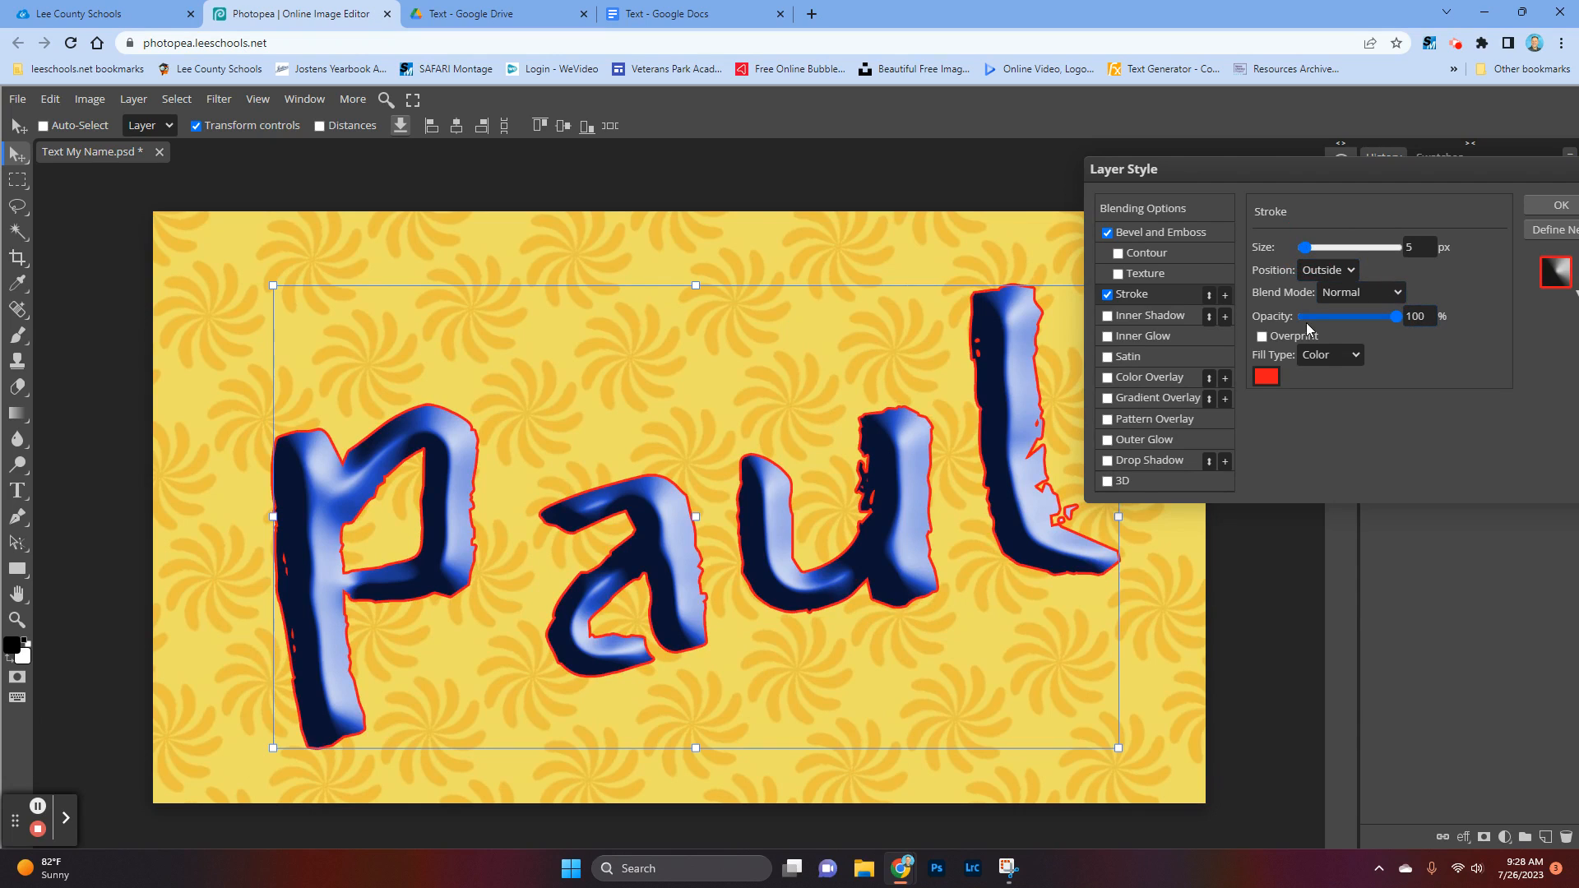
pyautogui.moveTo(1399, 318)
pyautogui.mouseDown()
pyautogui.moveTo(1338, 327)
pyautogui.moveTo(1459, 319)
pyautogui.mouseUp()
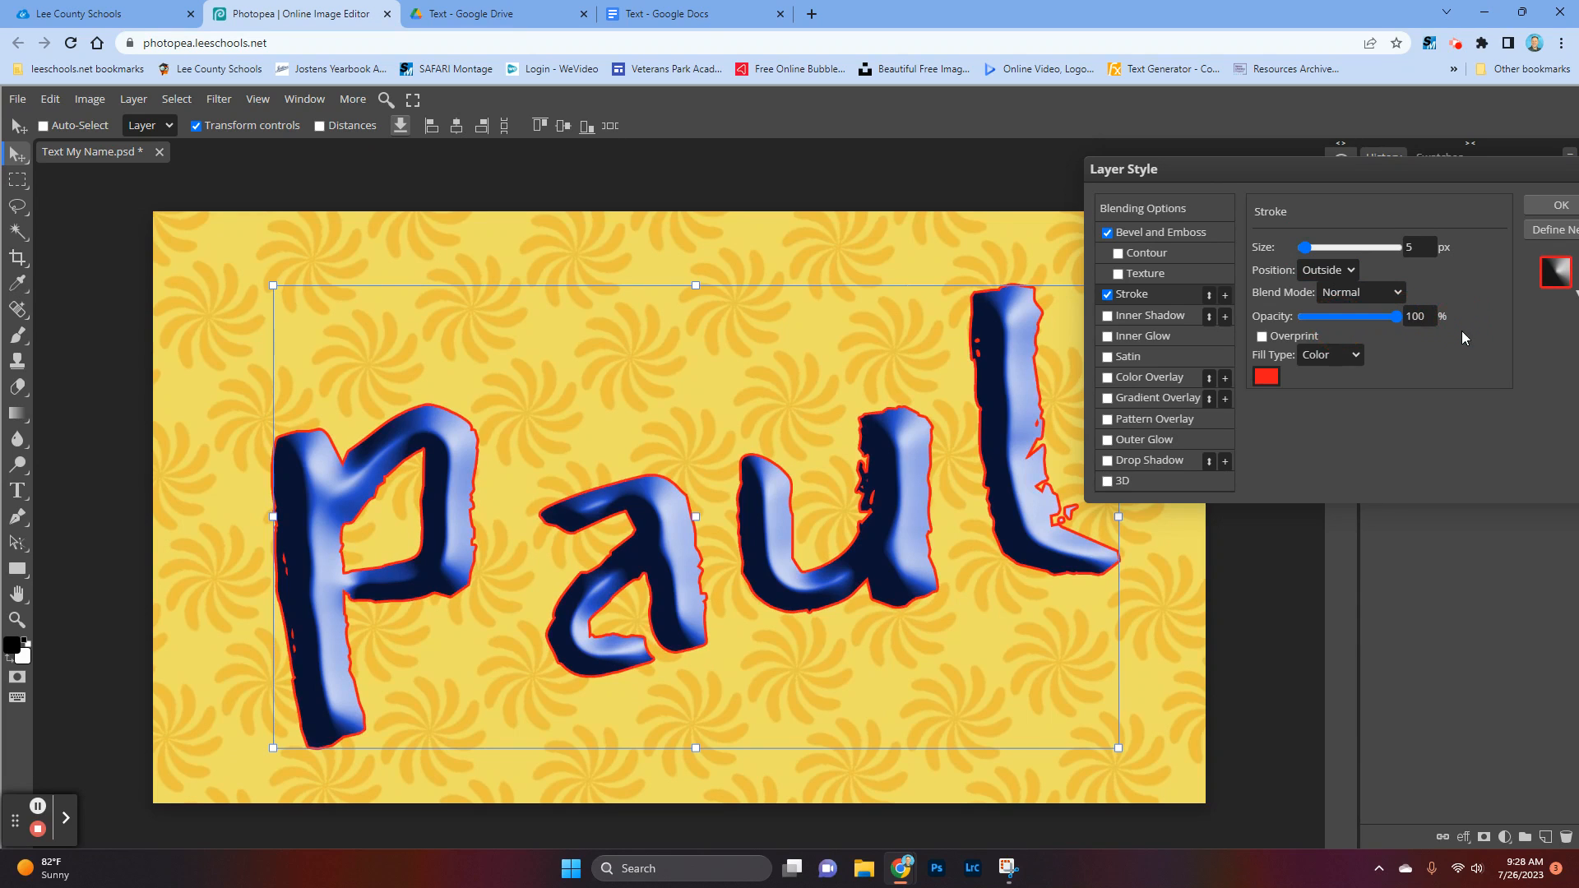
pyautogui.click(1554, 212)
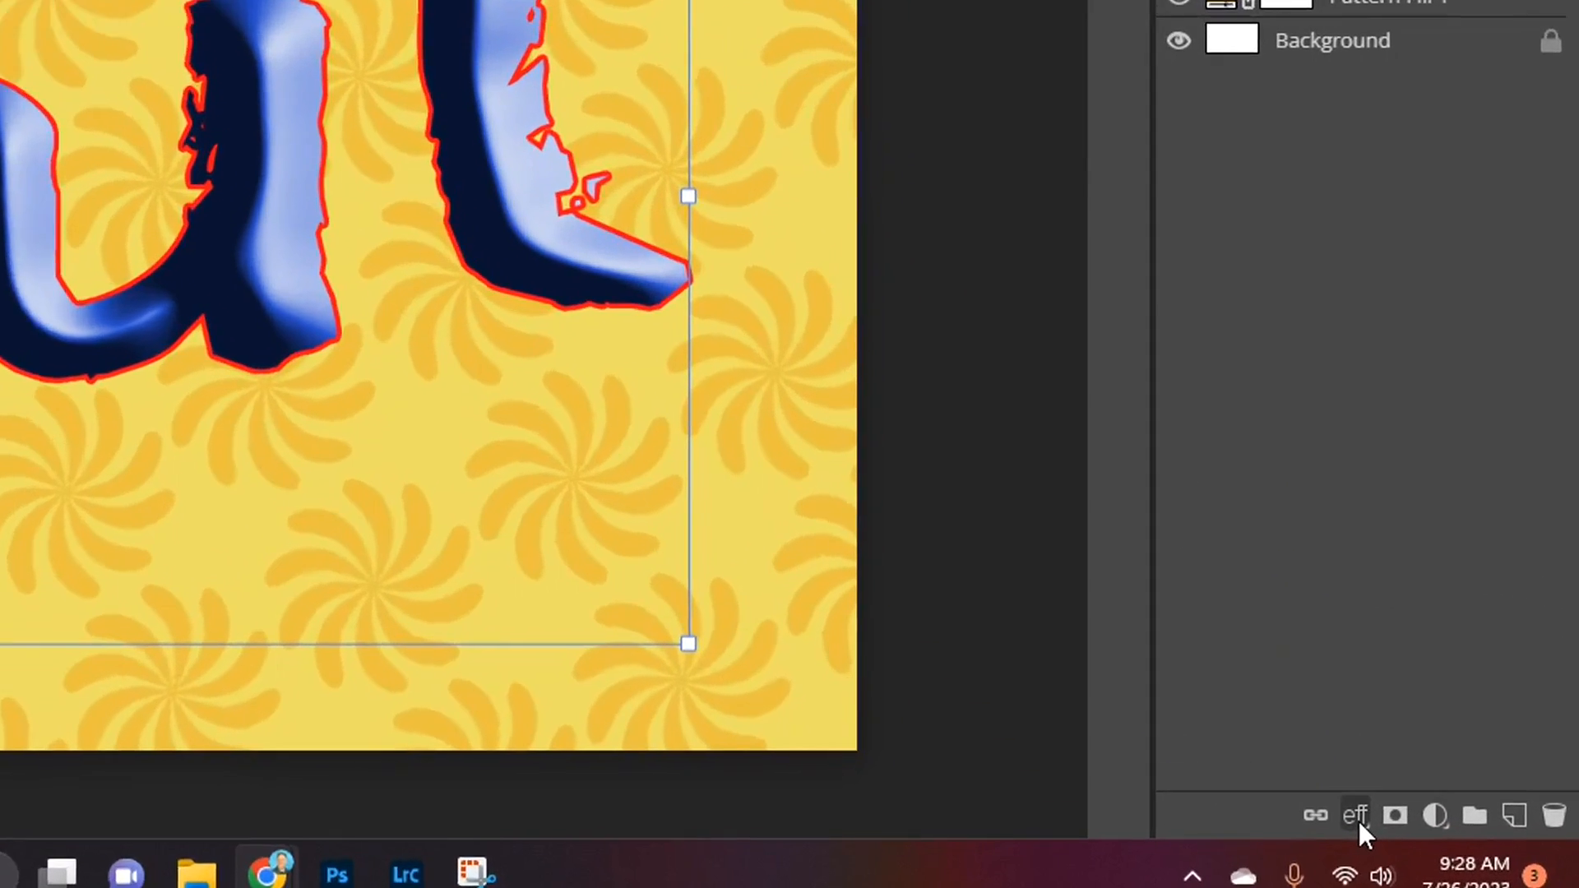
# Step: Add a Drop Shadow effect to the name text layer and set its opacity to 66%
pyautogui.click(1464, 838)
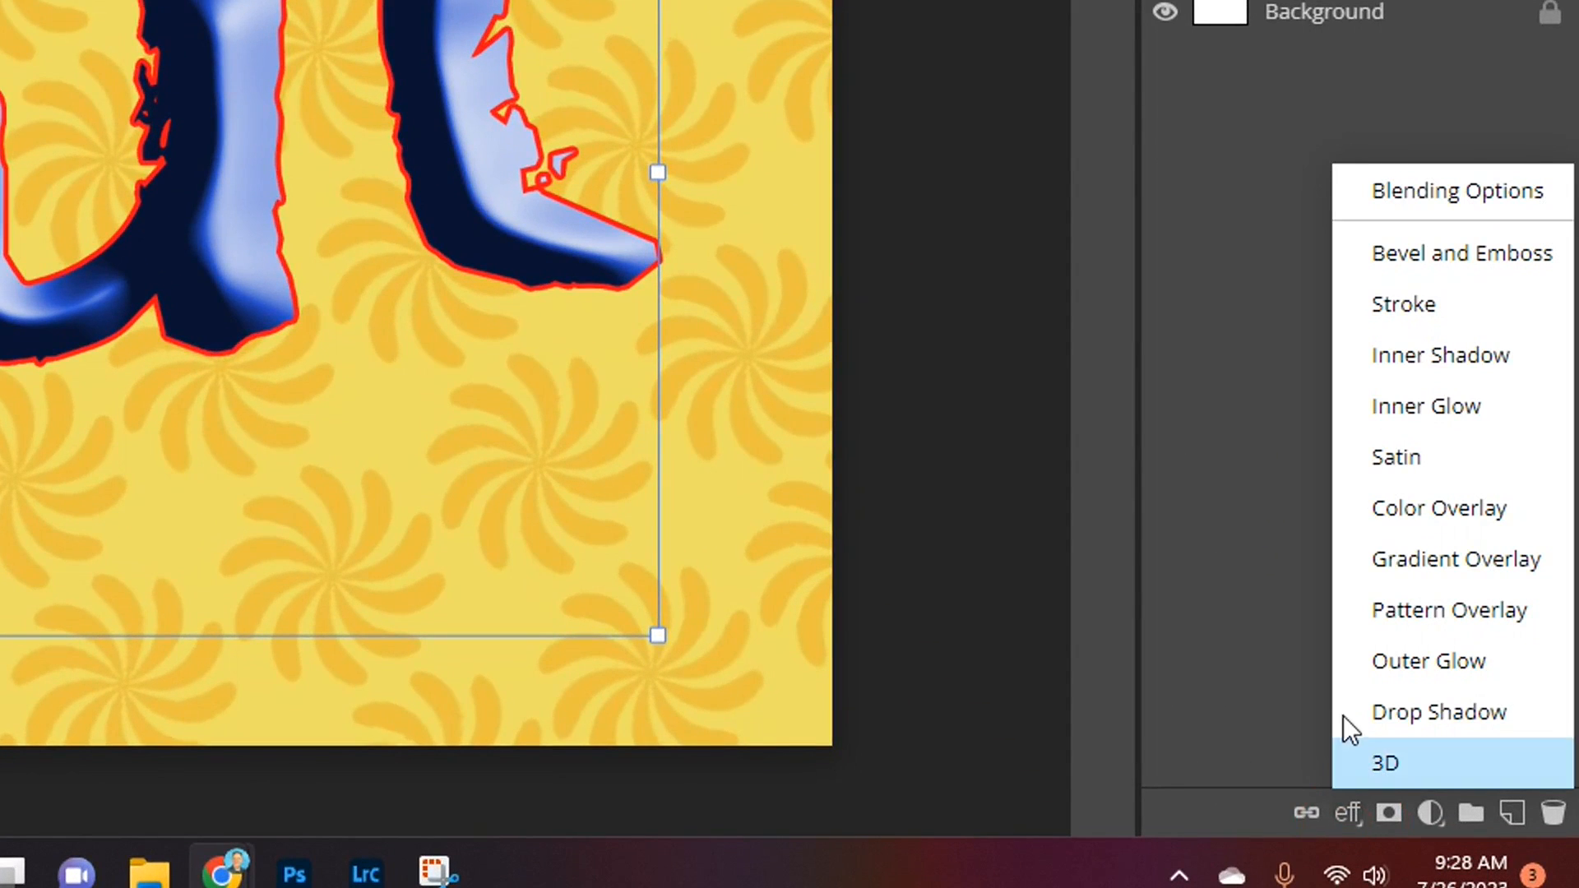
pyautogui.click(1428, 719)
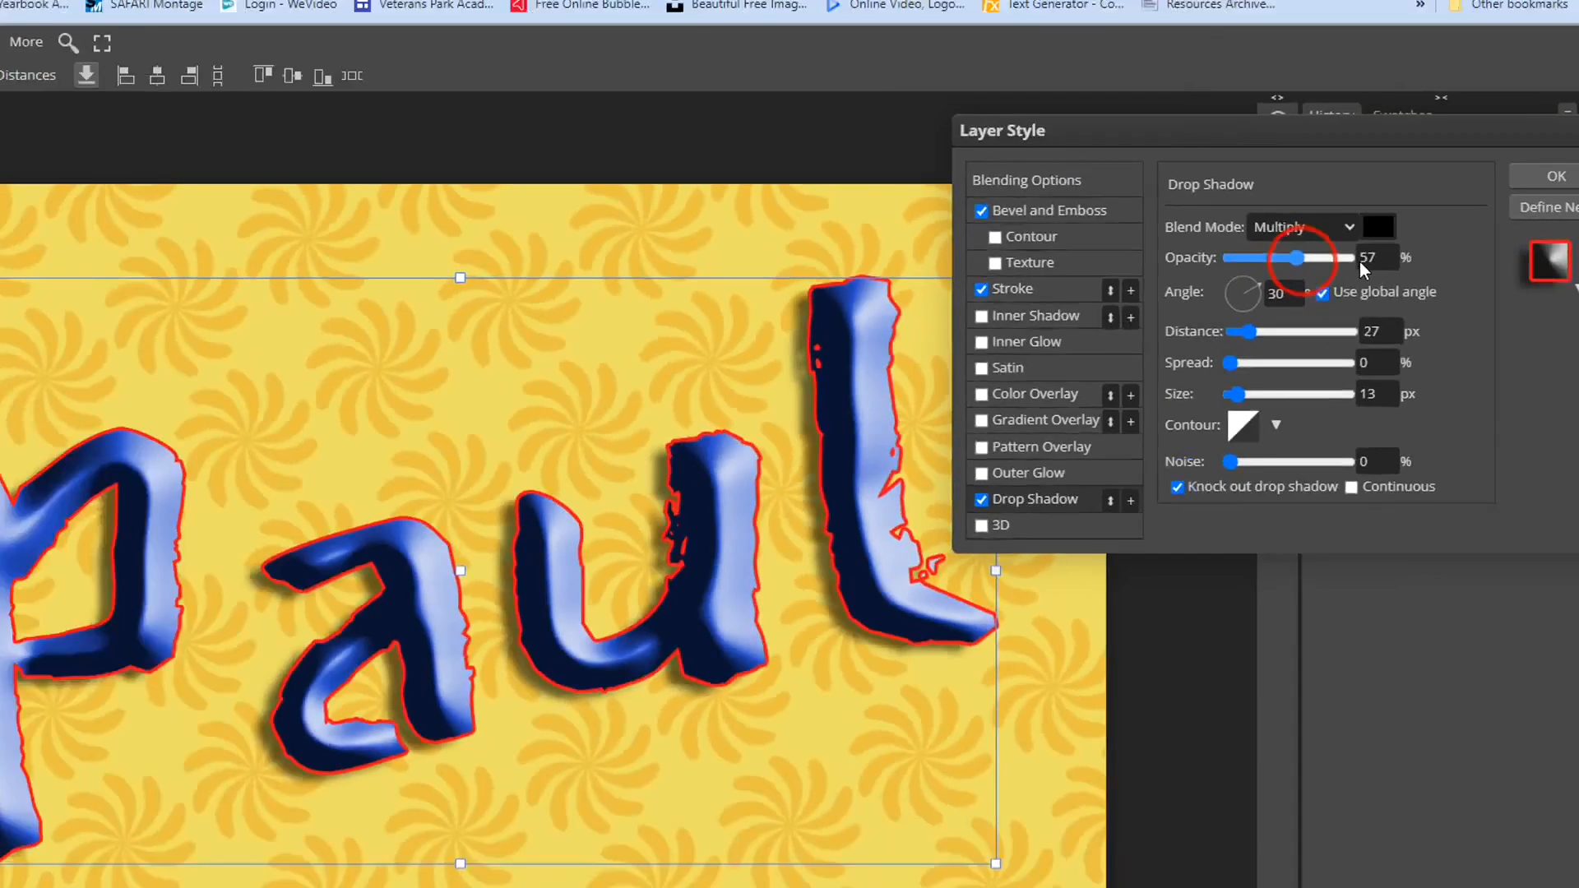
pyautogui.moveTo(912, 183); pyautogui.dragTo(1073, 197)
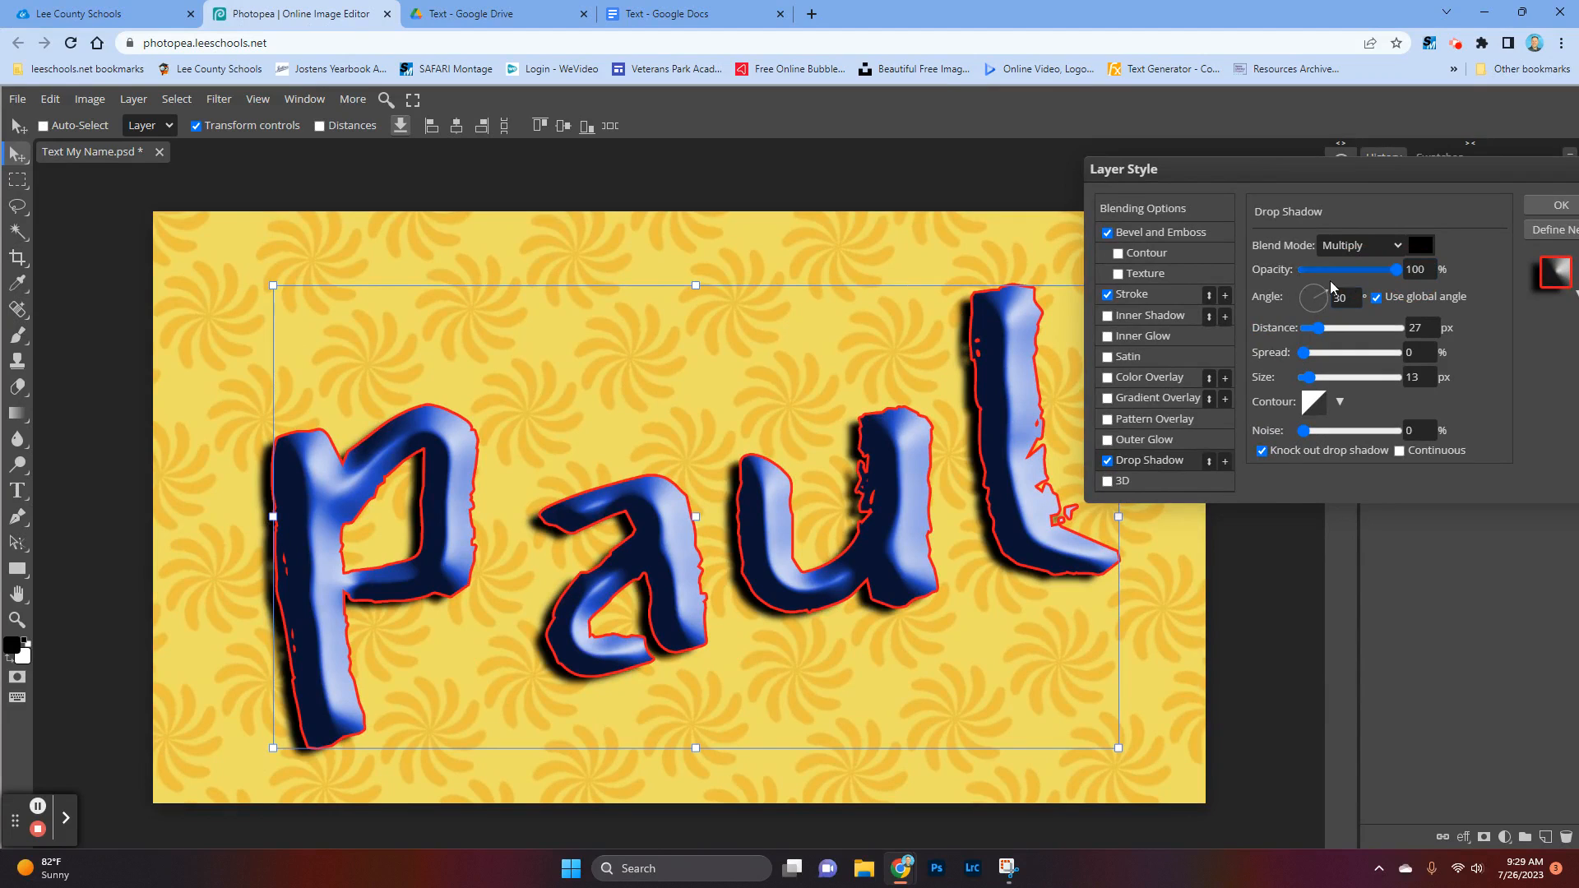
pyautogui.moveTo(1397, 272); pyautogui.dragTo(1368, 273)
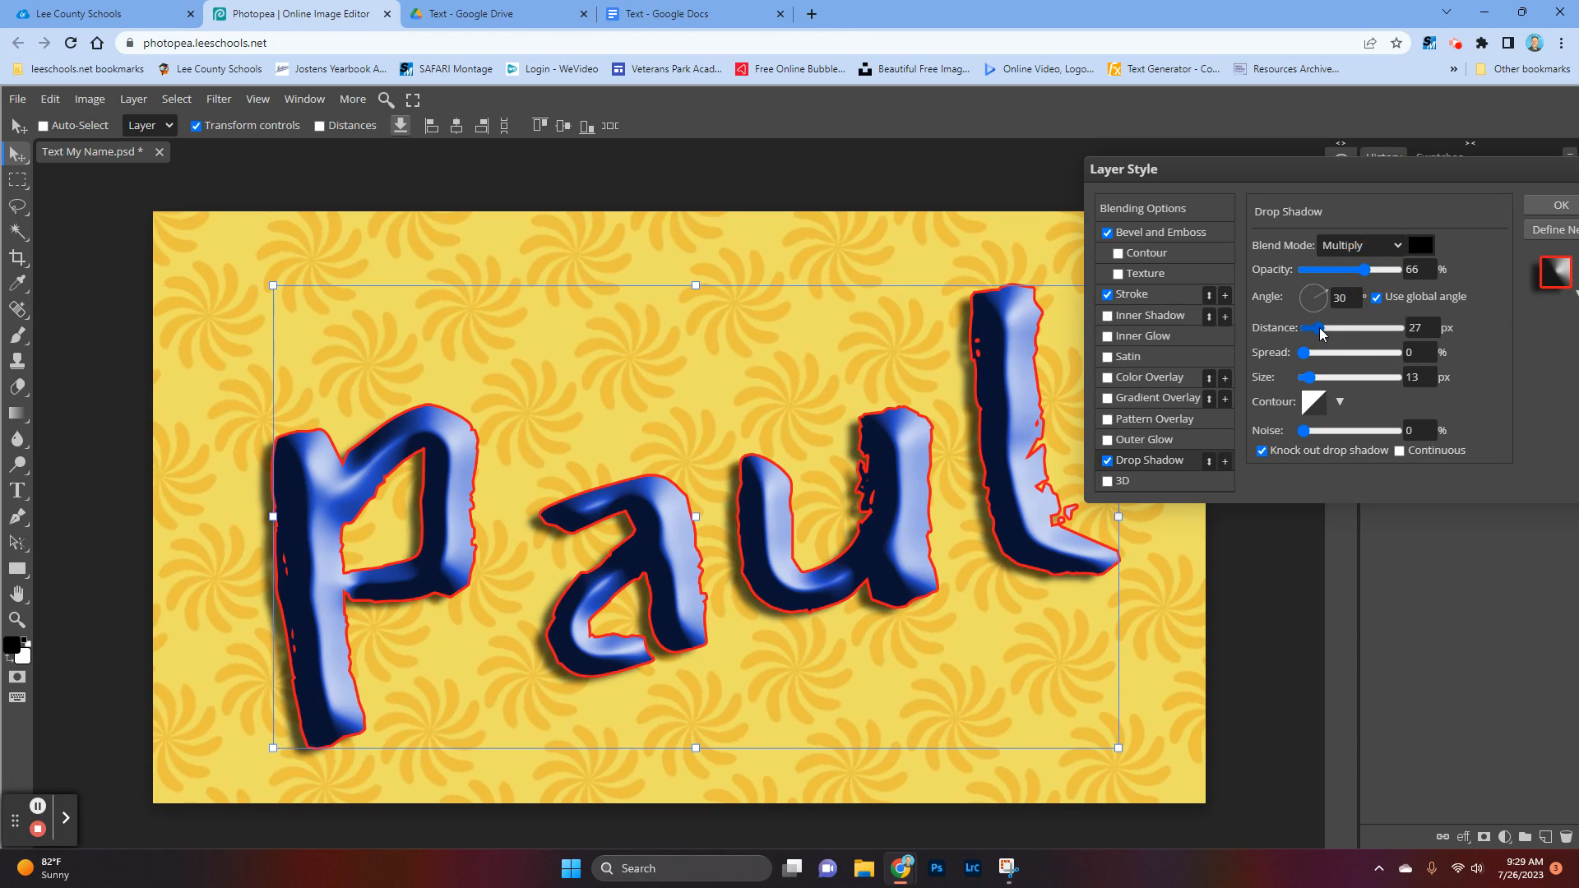
# Step: Set the drop shadow's distance to 65 px, spread to 15% and size to 24 px
pyautogui.moveTo(1320, 329); pyautogui.dragTo(1343, 326)
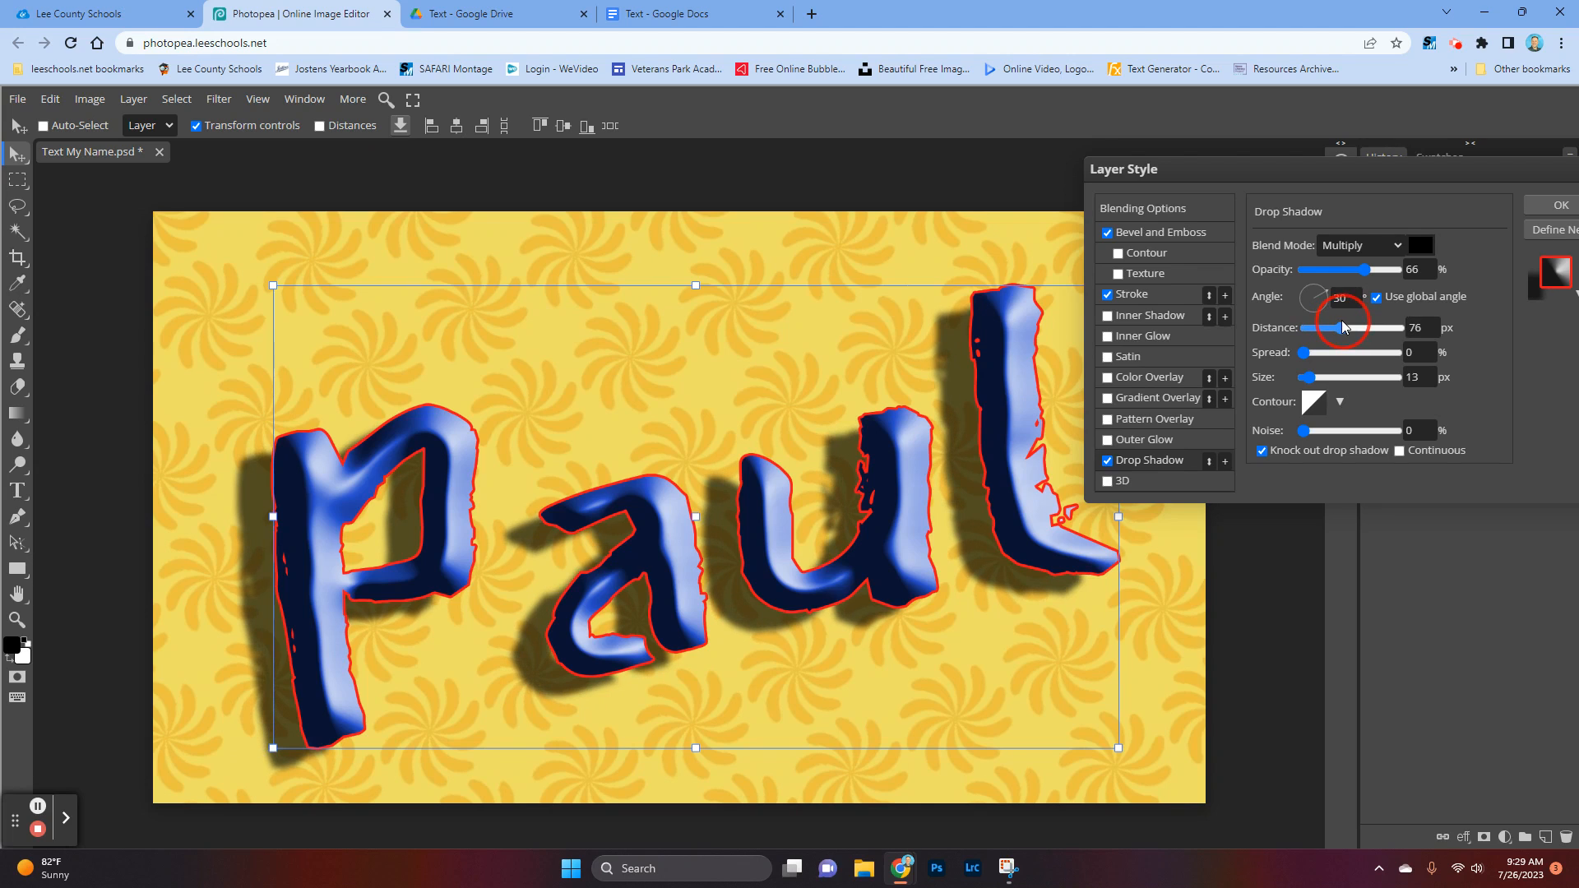
pyautogui.moveTo(1343, 326); pyautogui.dragTo(1398, 335)
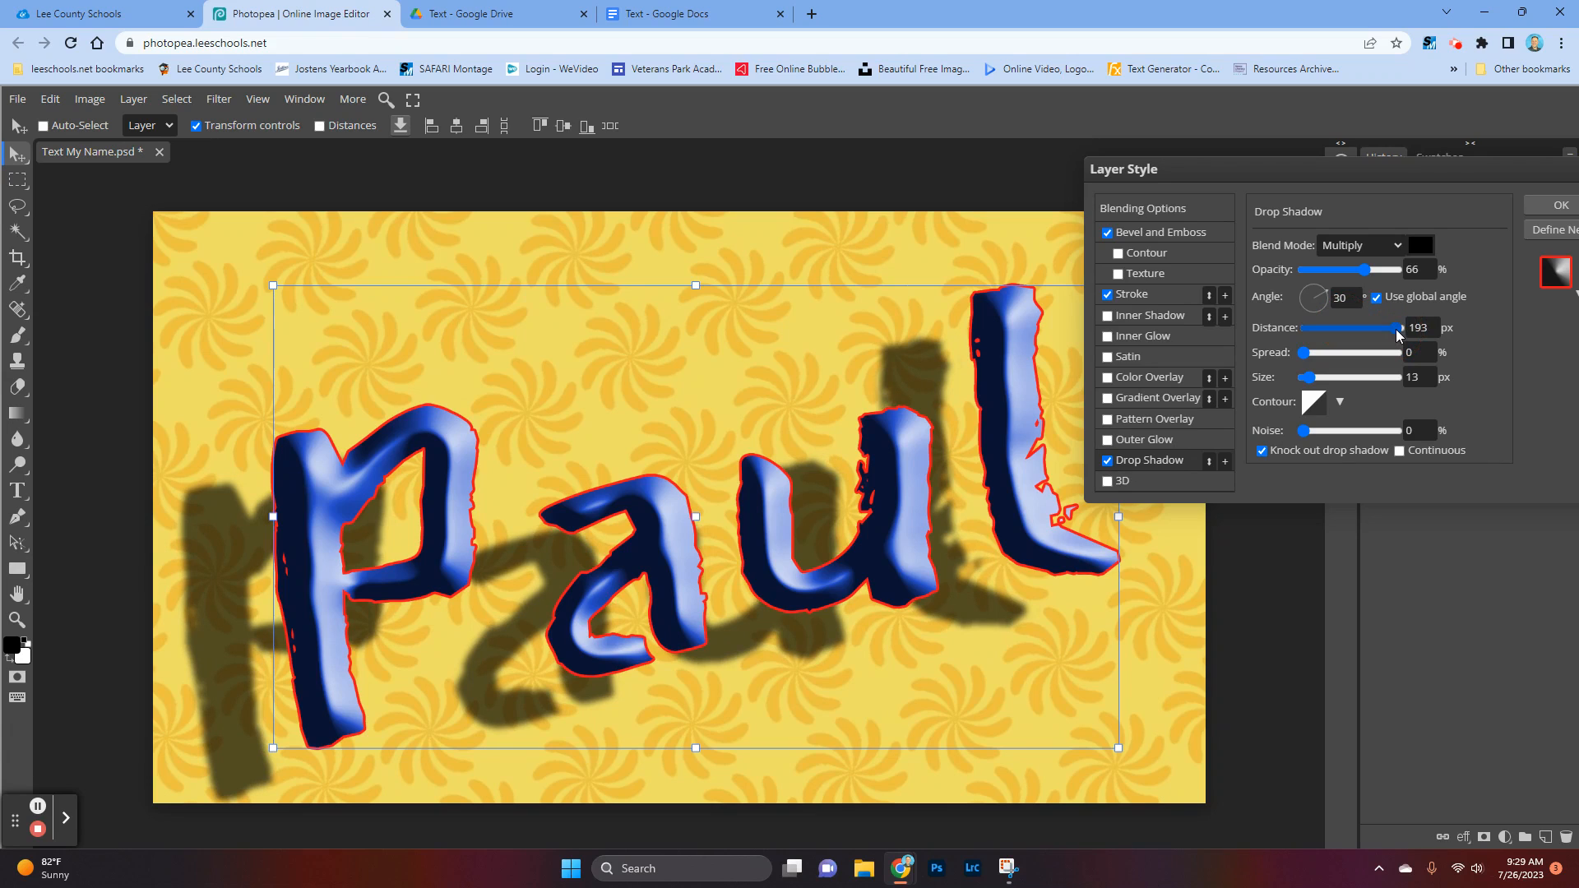
pyautogui.moveTo(1398, 333)
pyautogui.mouseDown()
pyautogui.moveTo(1336, 332)
pyautogui.moveTo(1311, 355)
pyautogui.moveTo(1383, 361)
pyautogui.mouseUp()
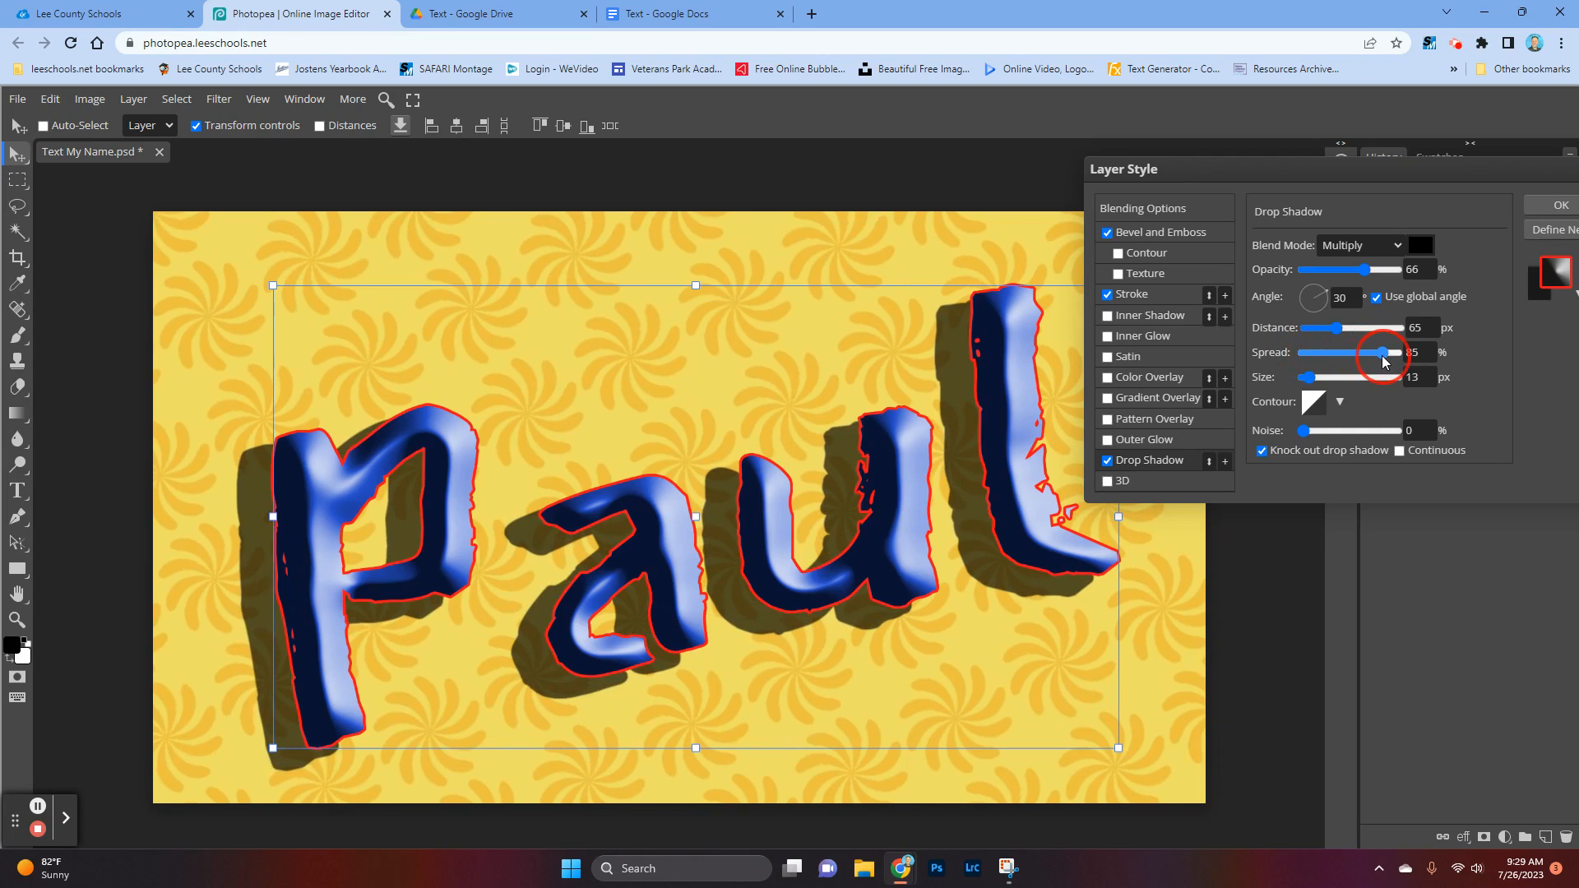
pyautogui.moveTo(1383, 360); pyautogui.dragTo(1323, 383)
pyautogui.click(1310, 379)
pyautogui.moveTo(1319, 384); pyautogui.dragTo(1317, 382)
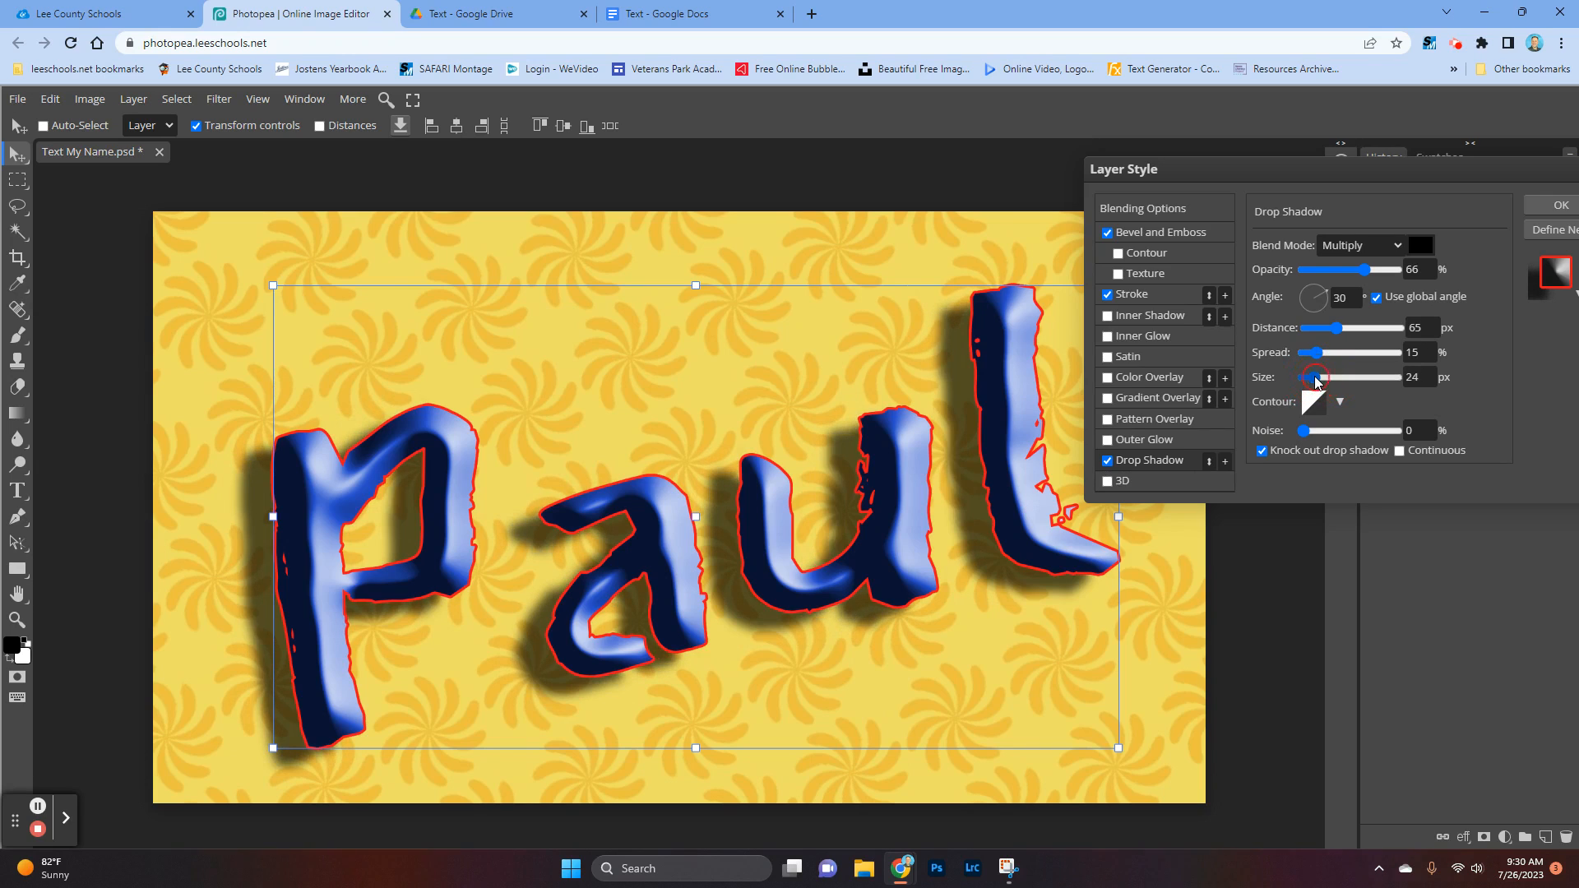
# Step: Set the drop shadow's angle to 45° using the global angle and apply the layer style
pyautogui.click(1334, 288)
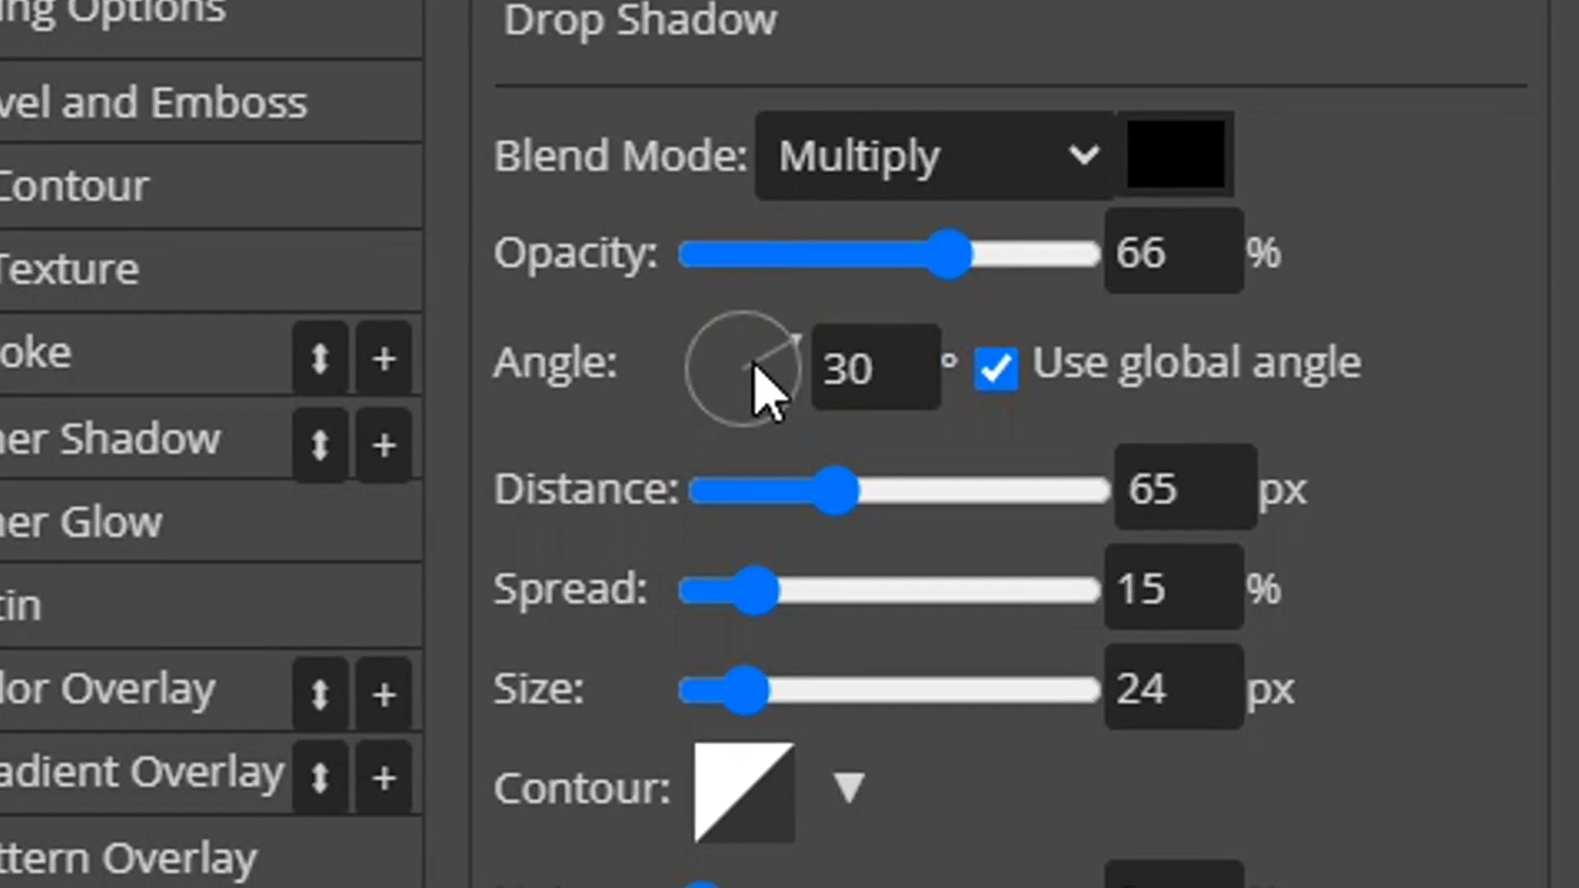
pyautogui.moveTo(797, 333); pyautogui.dragTo(794, 423)
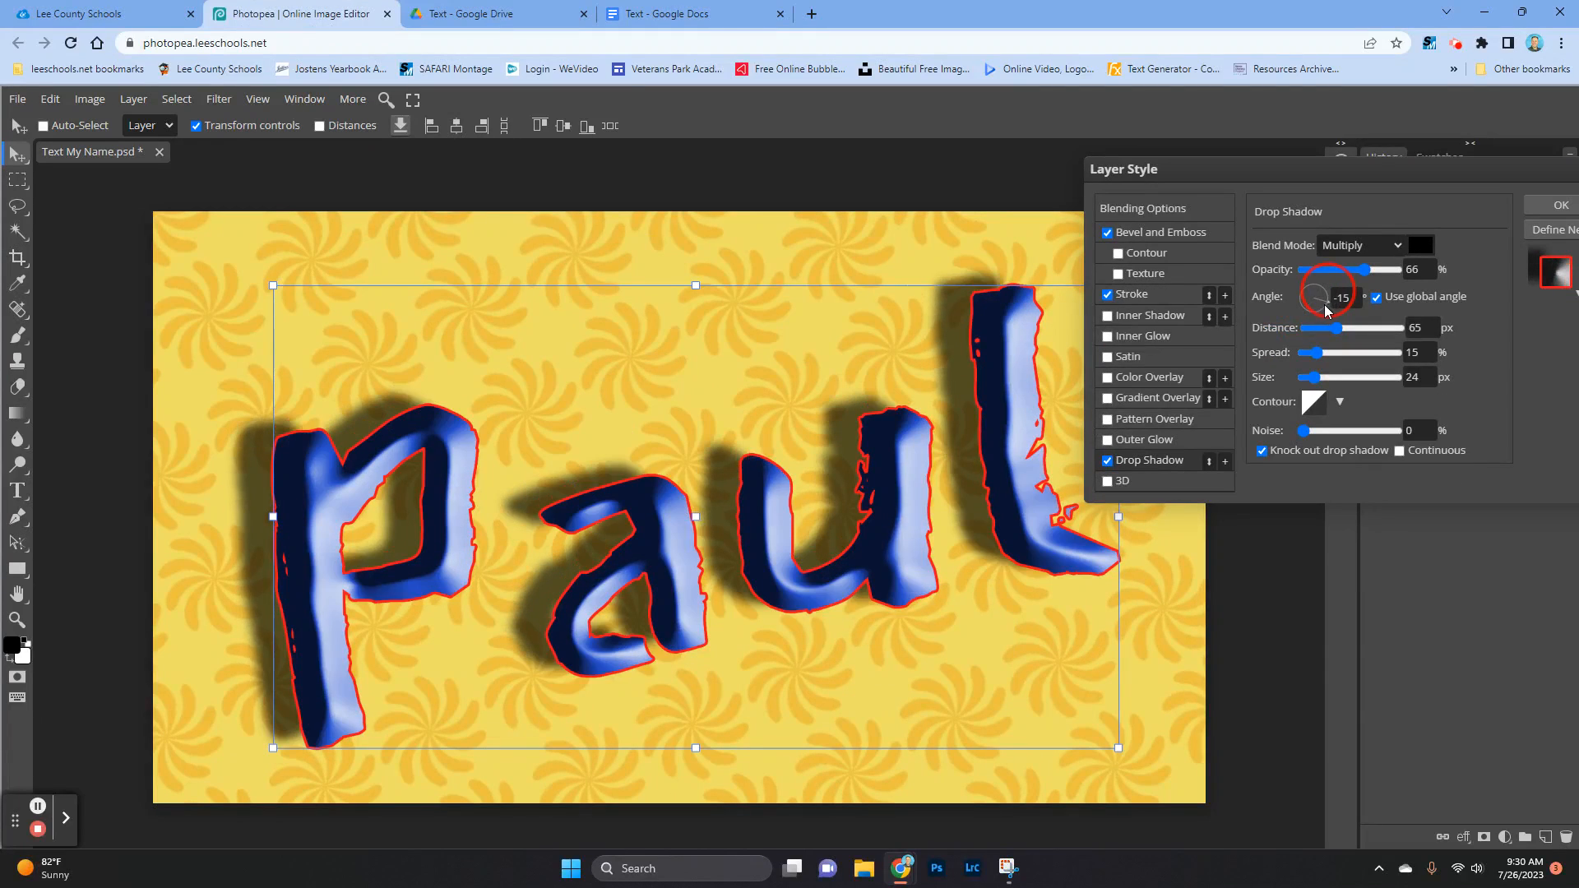
pyautogui.moveTo(1326, 311)
pyautogui.mouseDown()
pyautogui.moveTo(1303, 295)
pyautogui.moveTo(1319, 300)
pyautogui.mouseUp()
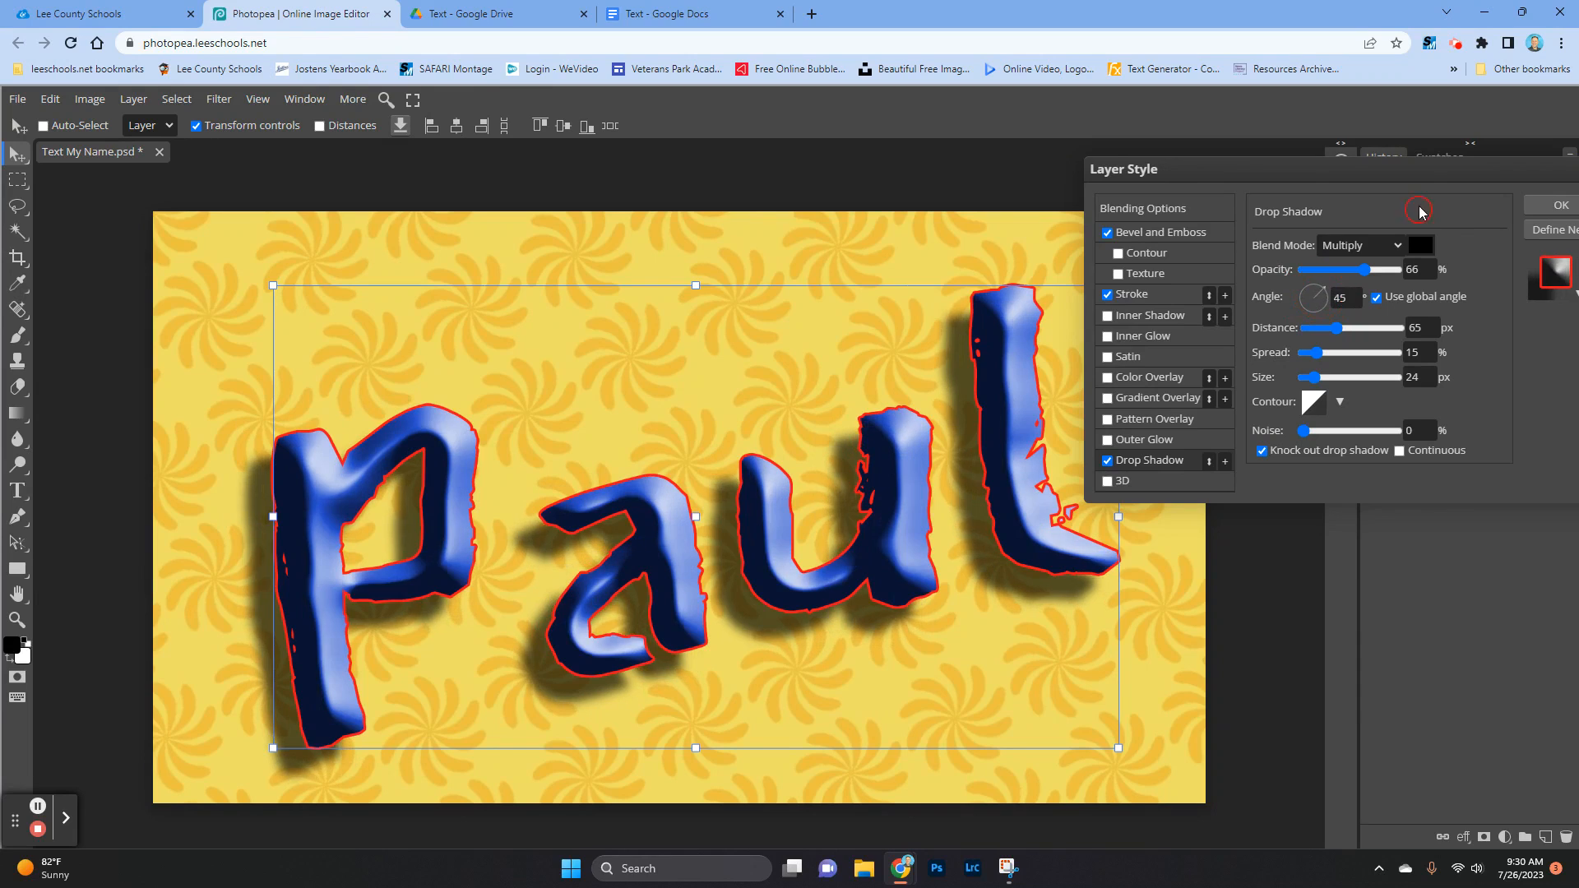
pyautogui.click(1567, 210)
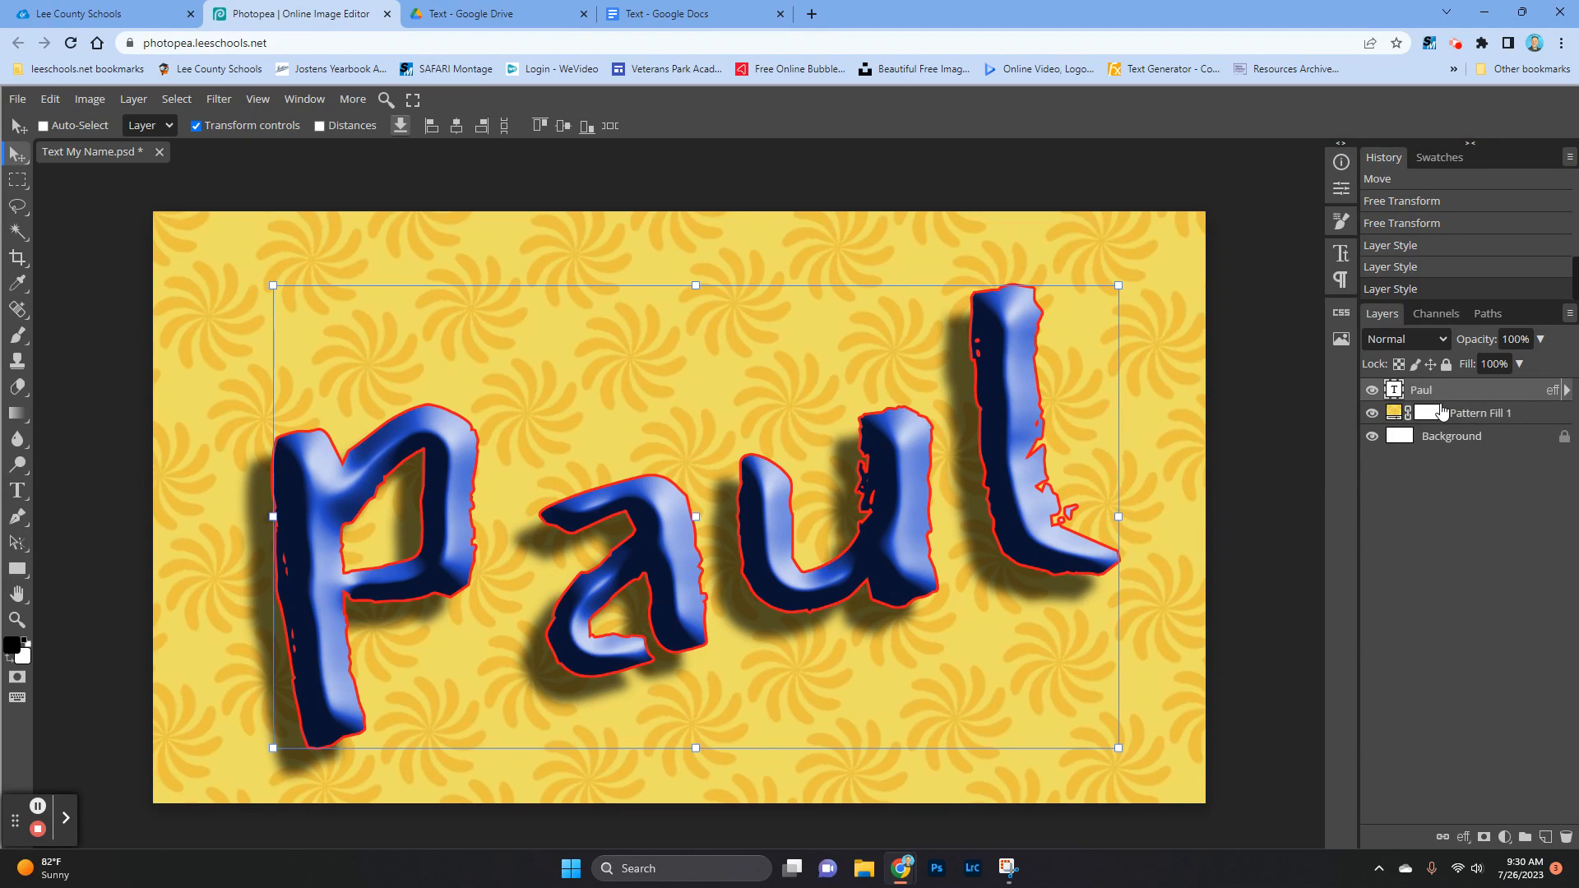
# Step: Save the Text My Name document as a PSD file
pyautogui.hotkey('ctrl', 's')
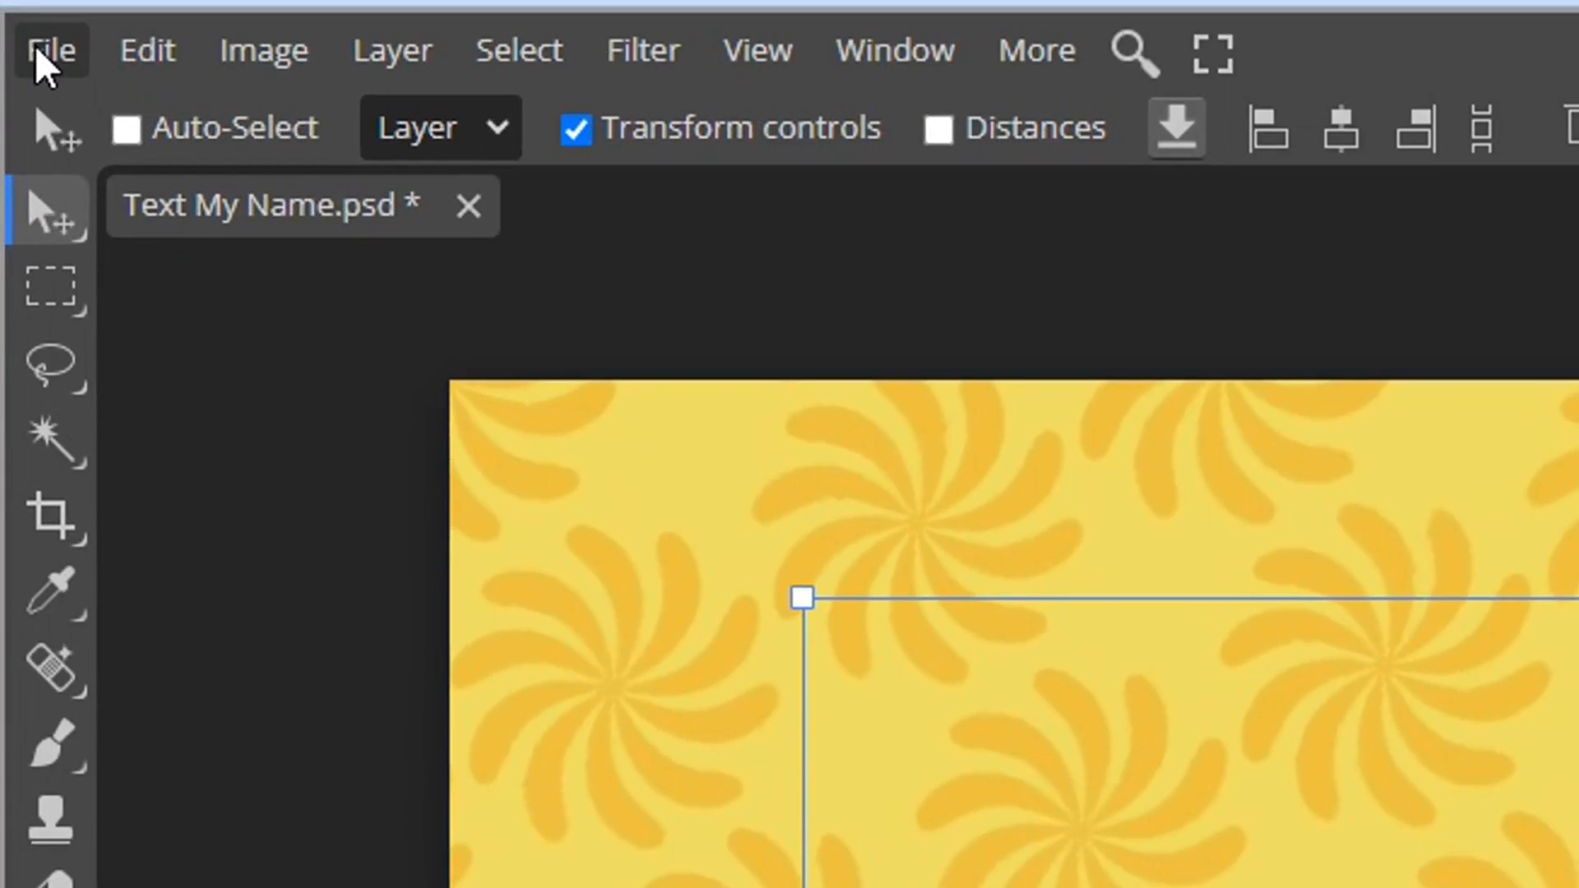
pyautogui.click(34, 44)
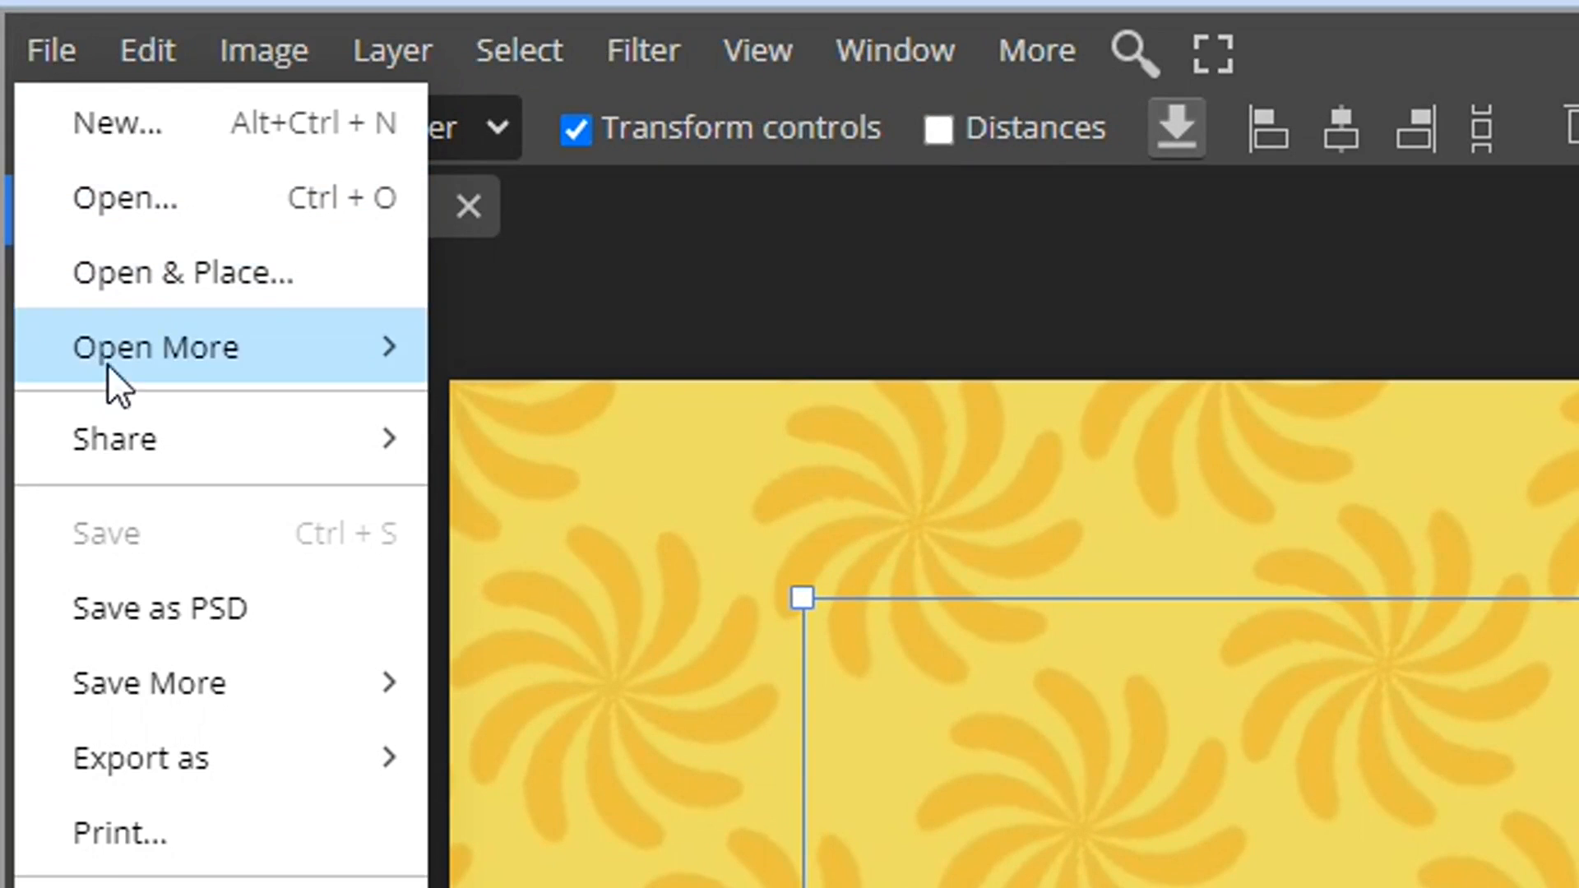
pyautogui.moveTo(158, 718)
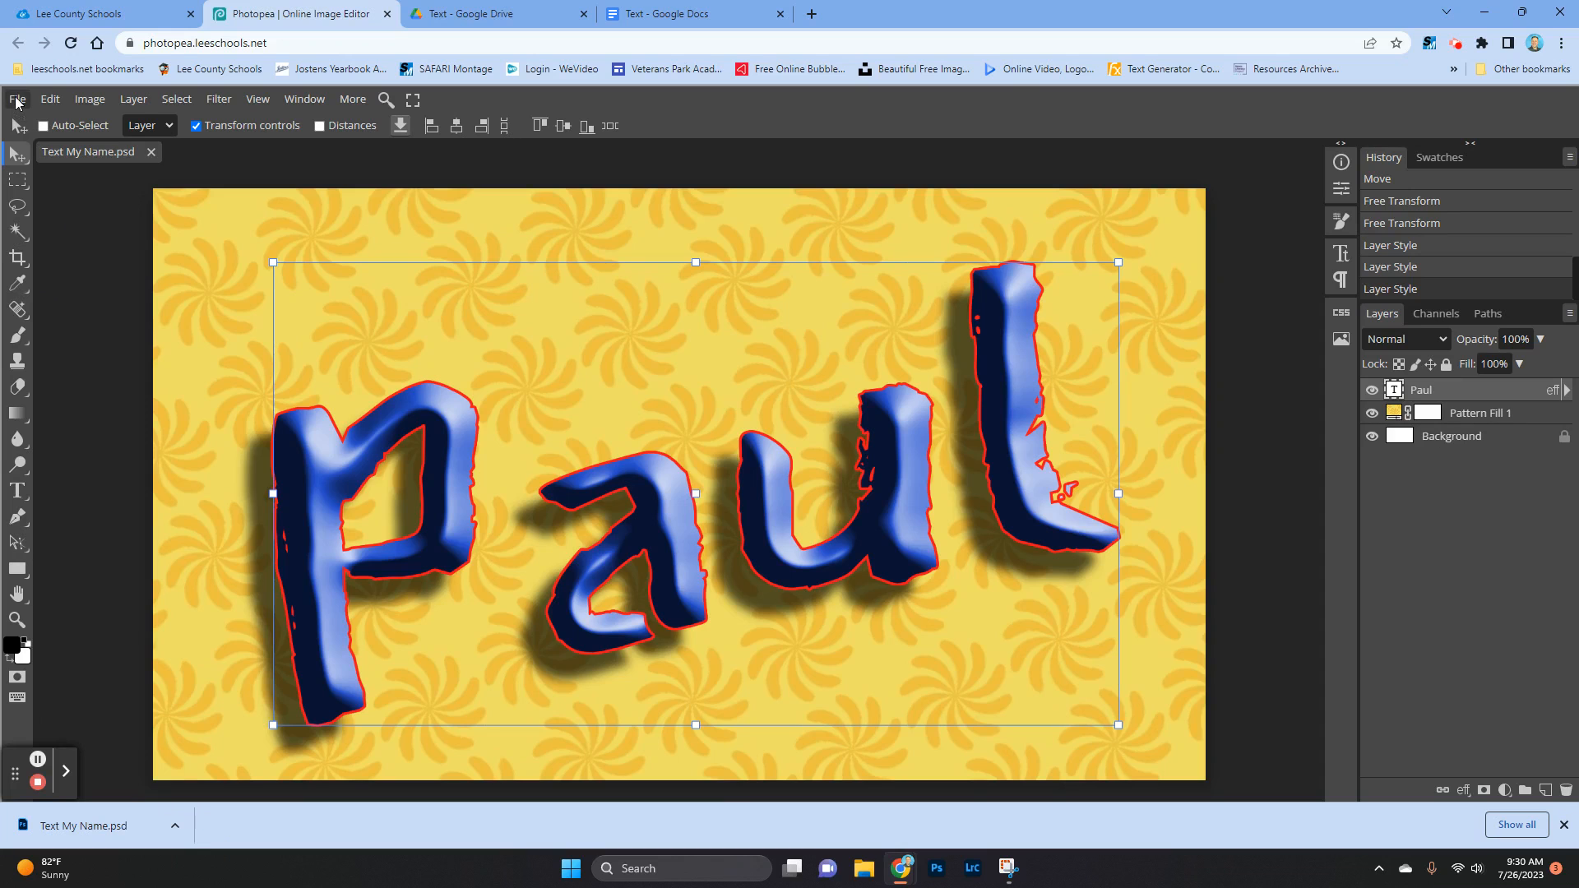
# Step: Start exporting the Text My Name design as JPG and inspect the whole image in the export preview
pyautogui.click(17, 100)
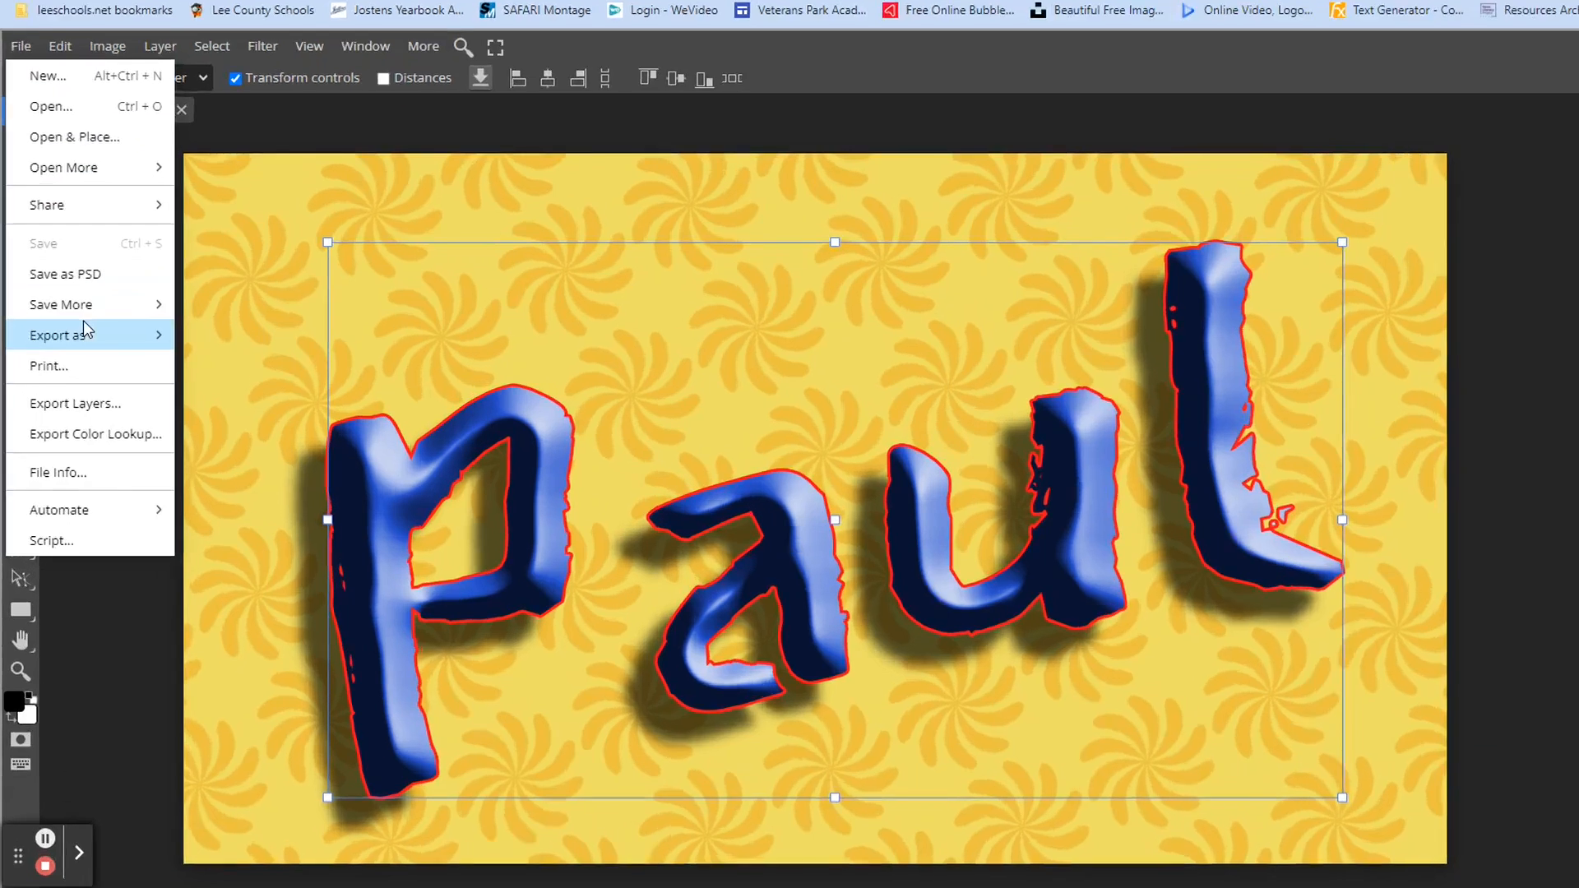
pyautogui.moveTo(72, 340)
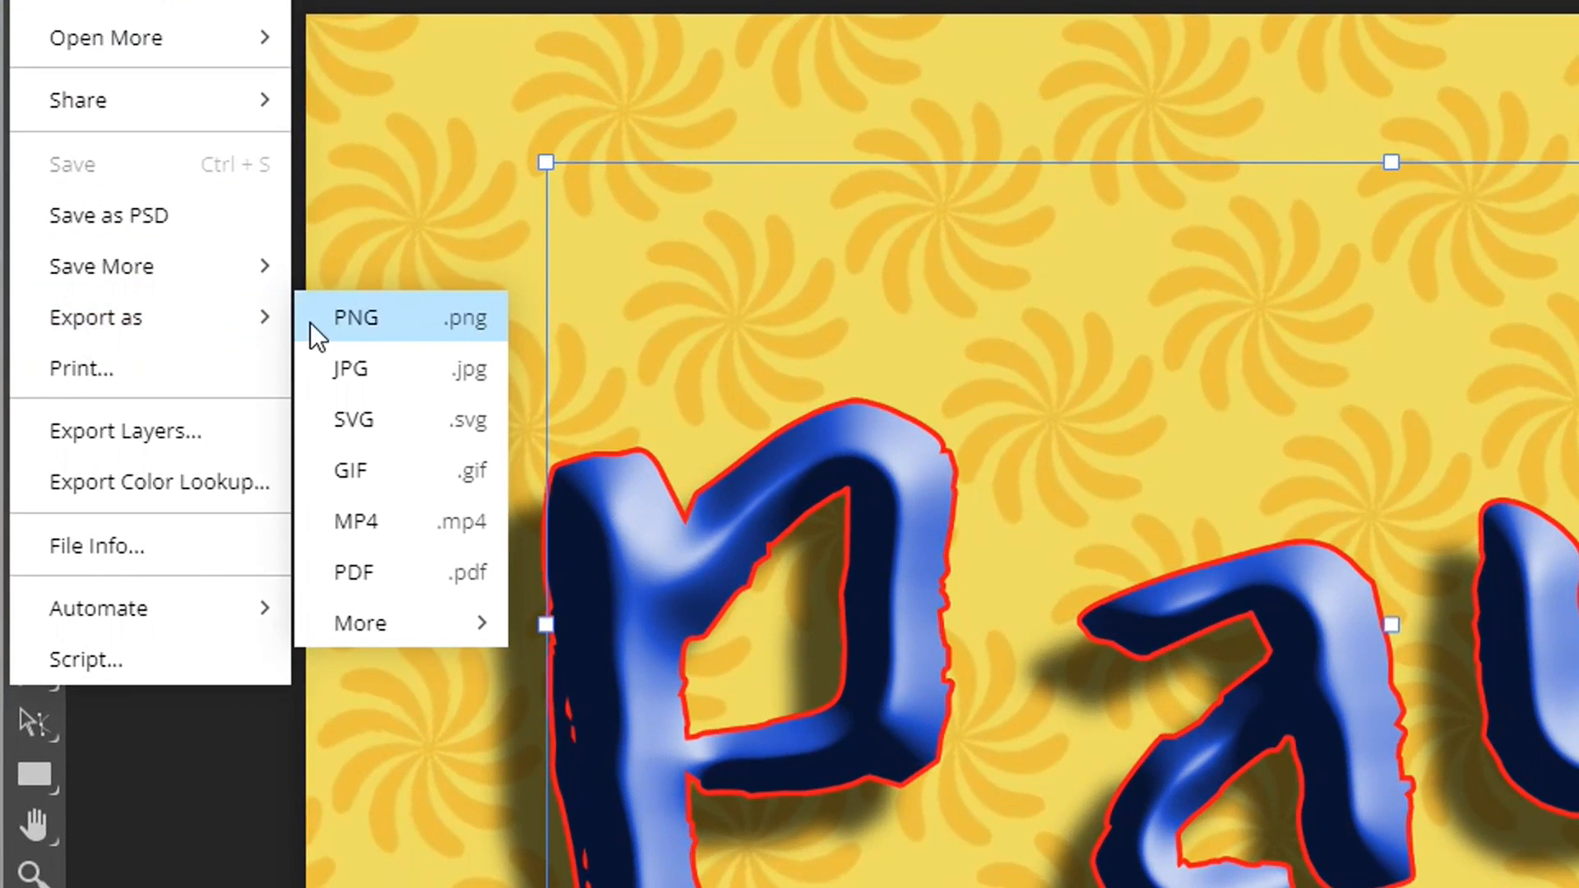
pyautogui.click(378, 368)
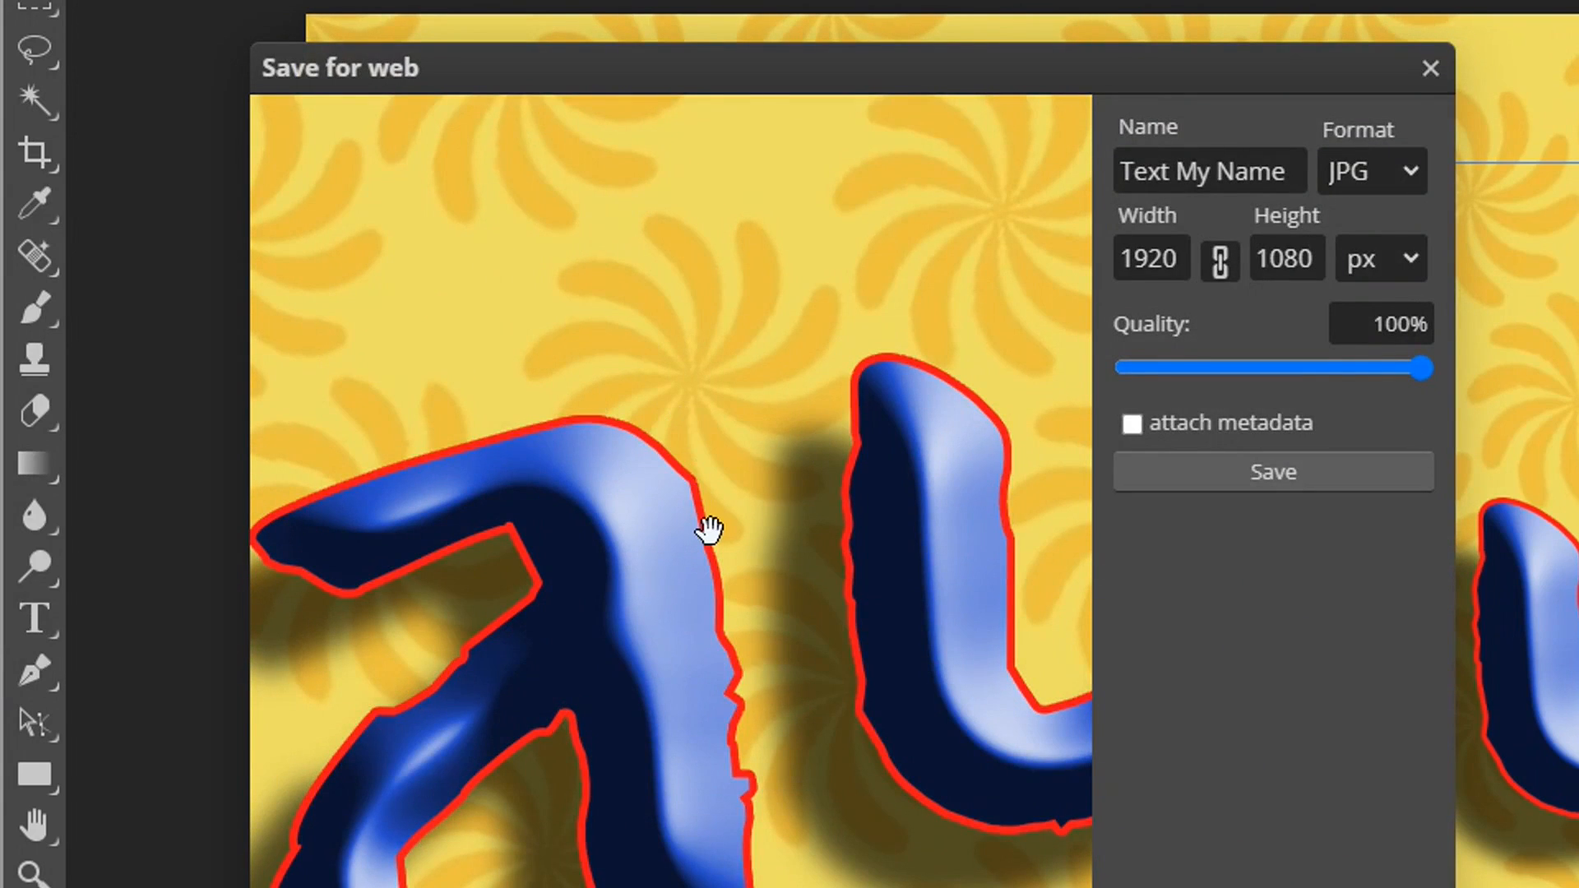
pyautogui.scroll(-1, 710, 531)
pyautogui.scroll(-5, 711, 531)
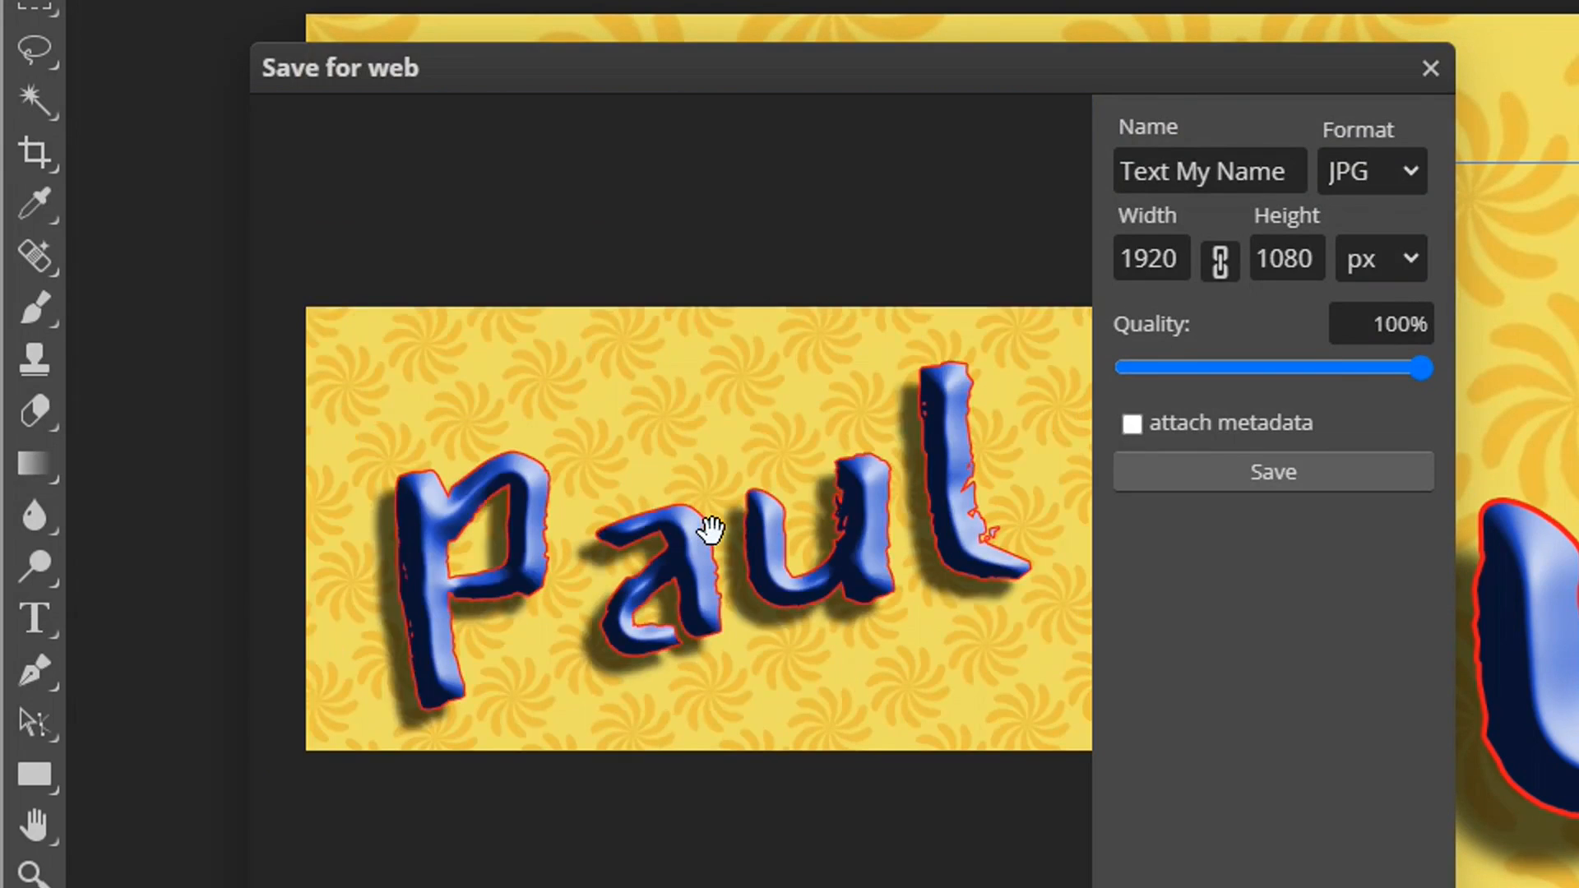
pyautogui.scroll(-2, 711, 531)
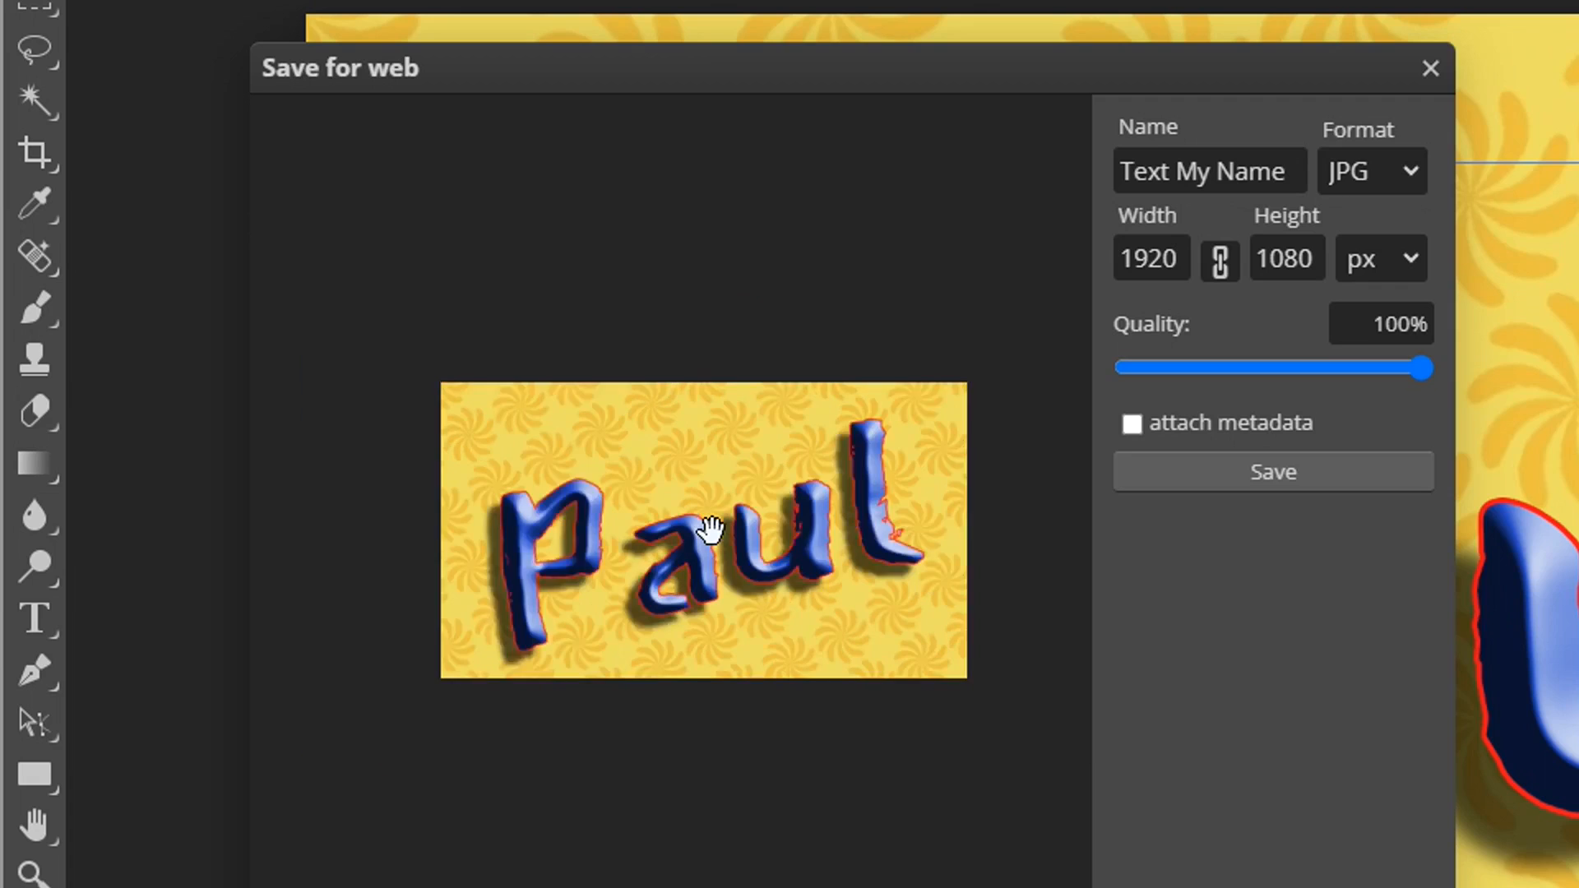
pyautogui.scroll(1, 711, 530)
pyautogui.scroll(-1, 710, 531)
pyautogui.scroll(3, 710, 531)
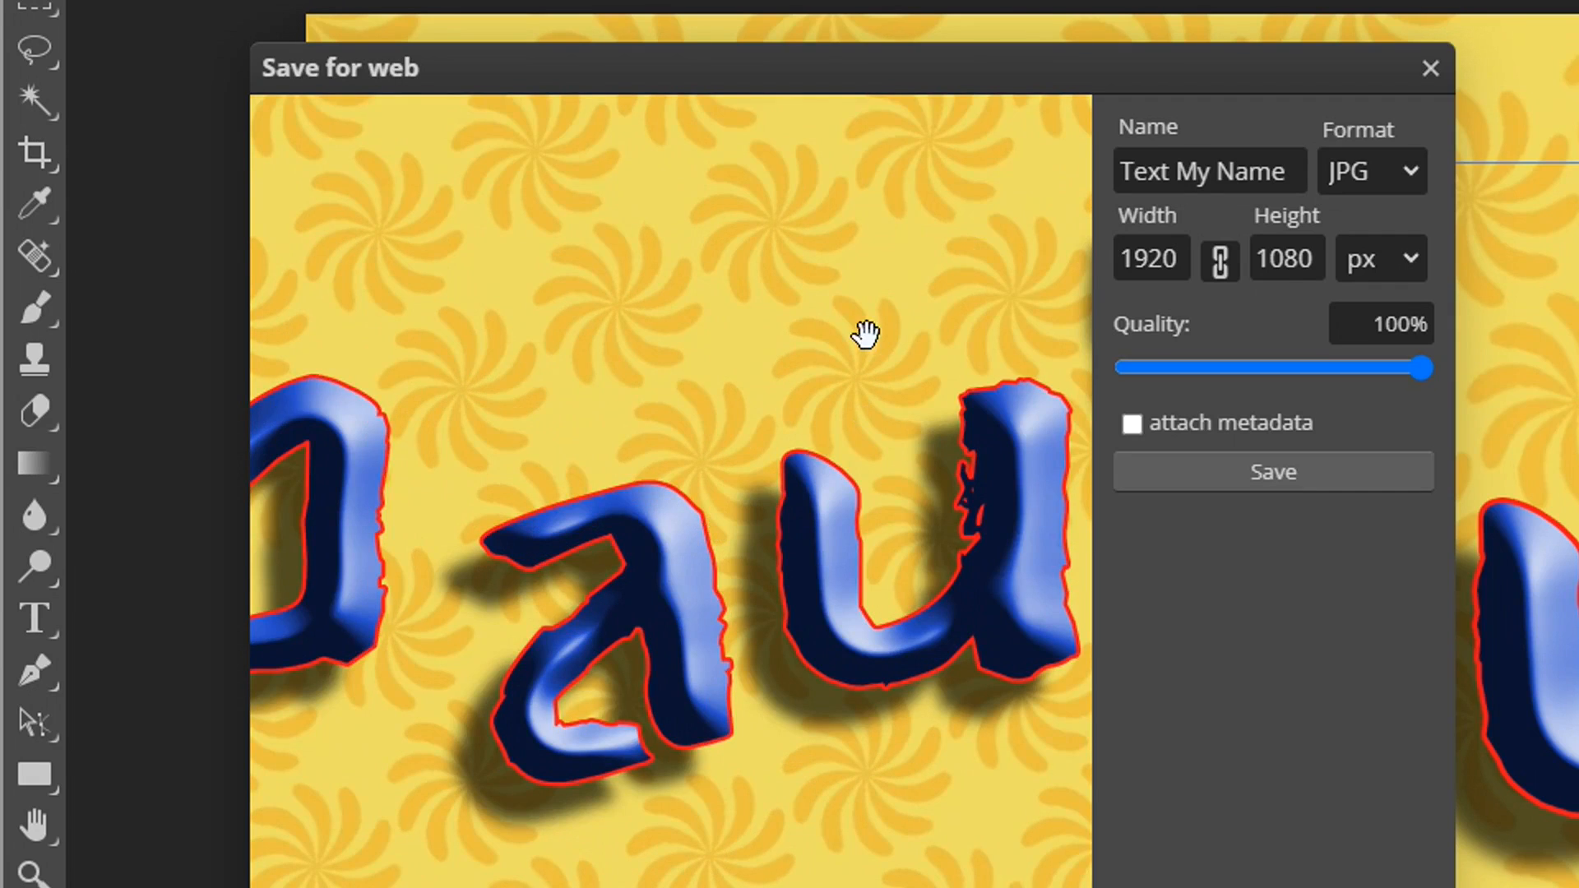
# Step: Set the JPG quality to 100% at 1920 × 1080 px and save the exported Text My Name image
pyautogui.click(1405, 364)
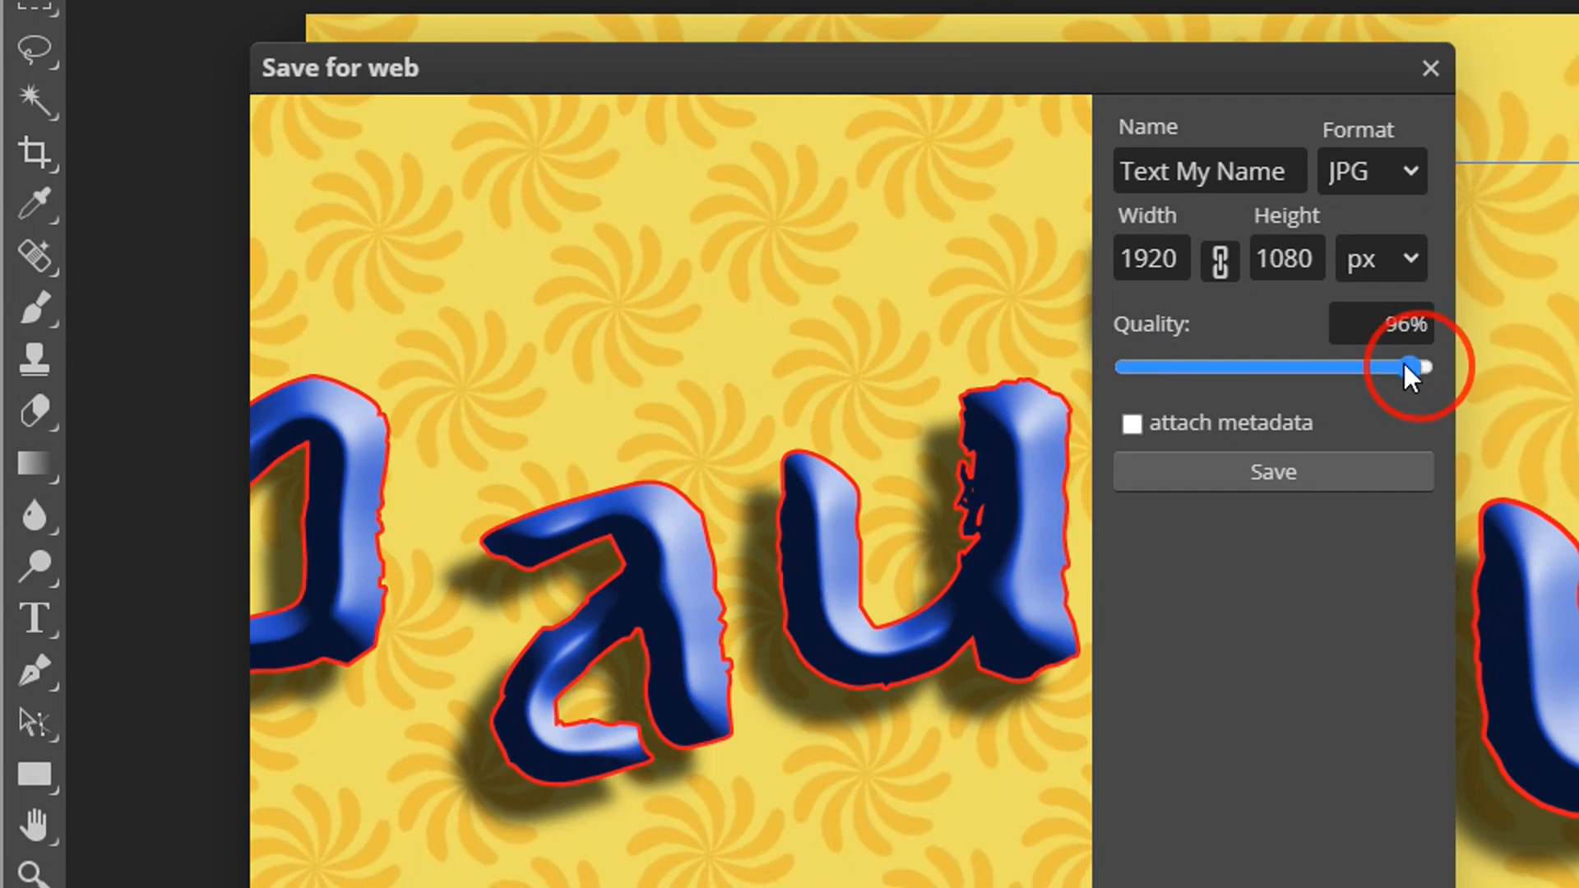
pyautogui.moveTo(1404, 364); pyautogui.dragTo(1445, 382)
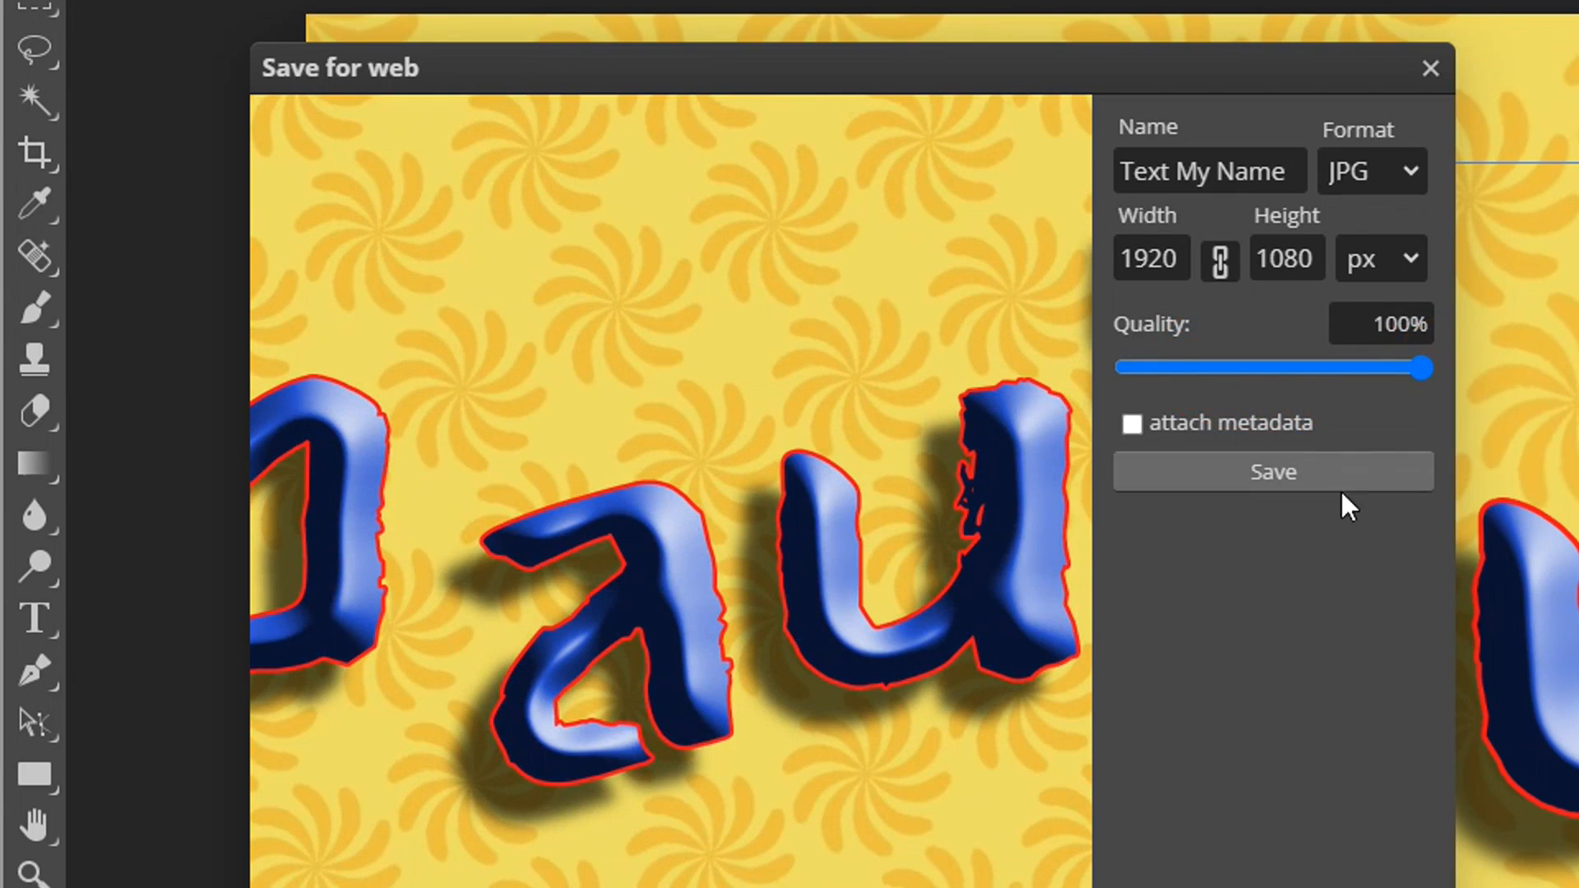
pyautogui.click(1267, 476)
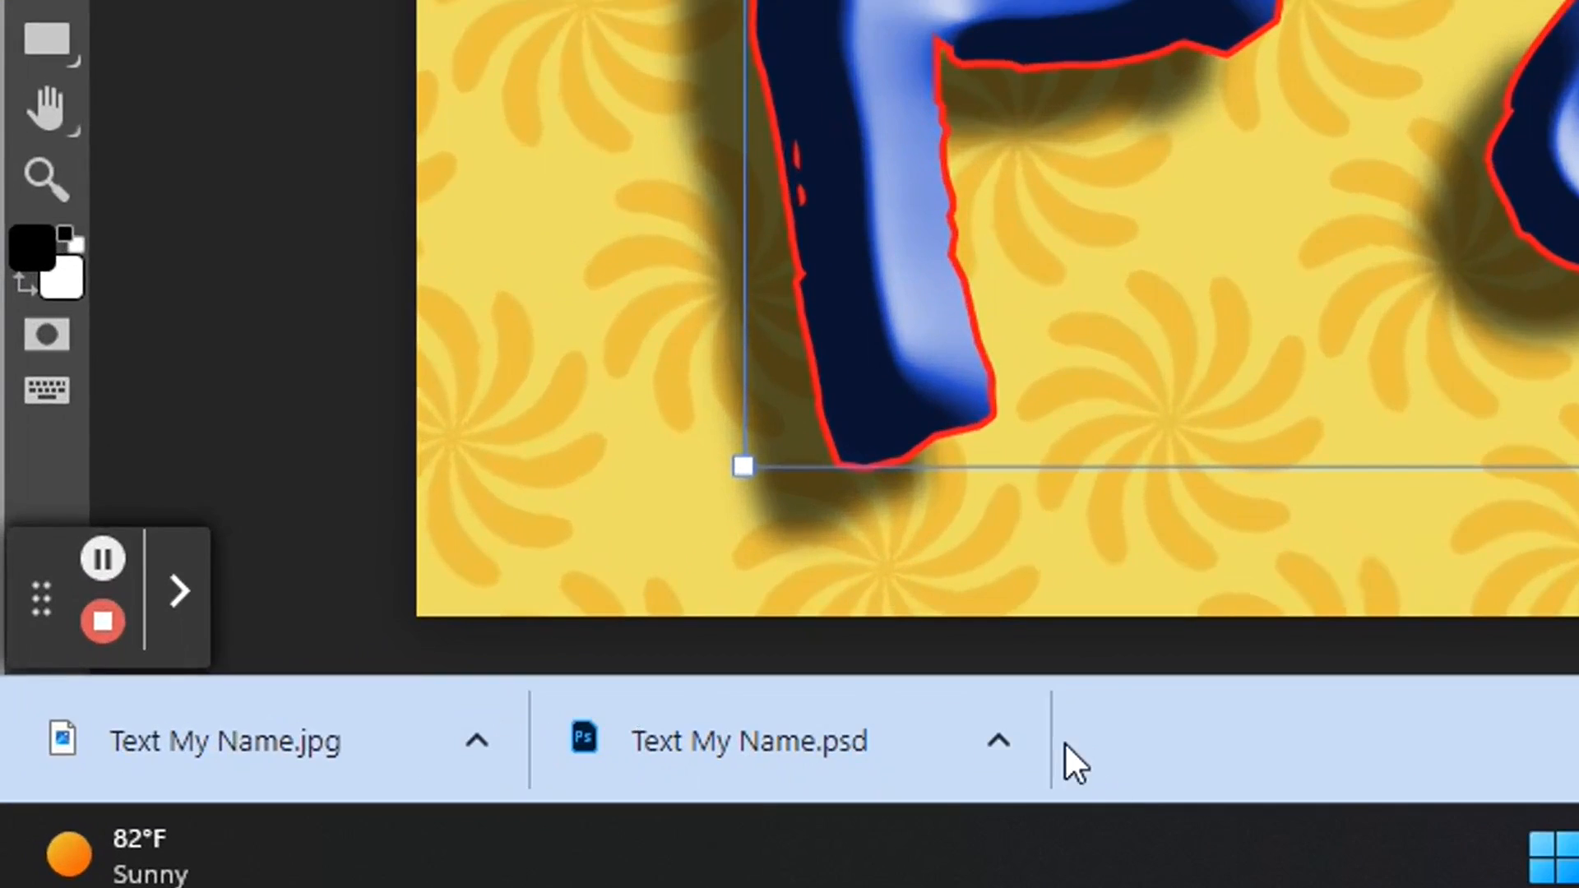
# Step: Show the downloaded Text My Name.psd in its Downloads folder and move the File Explorer window toward the middle of the screen
pyautogui.click(1009, 741)
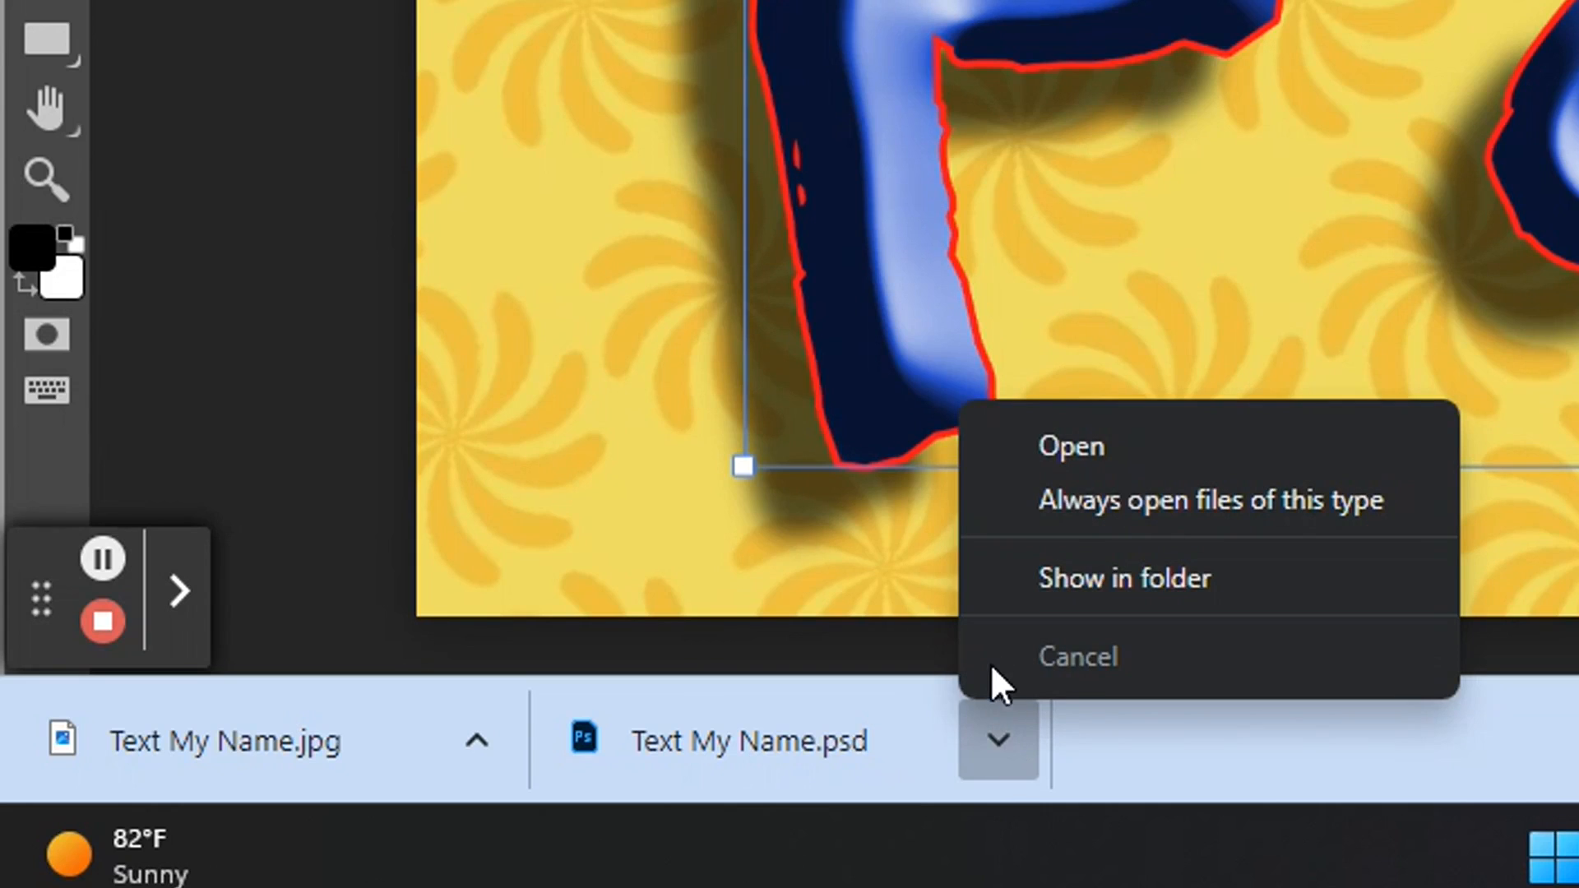
pyautogui.click(1159, 580)
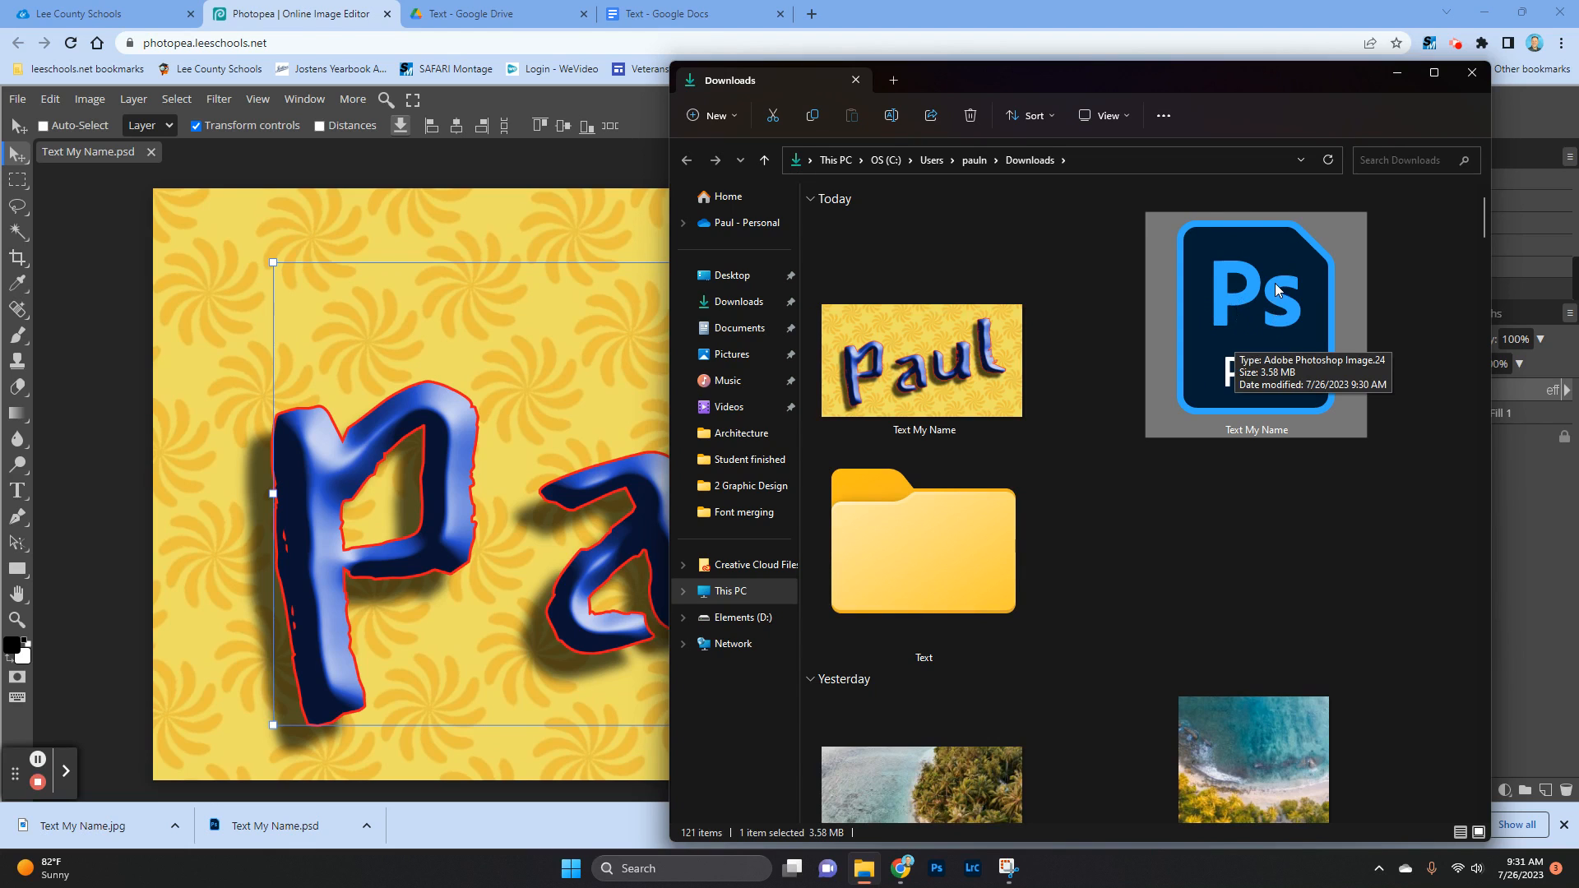
pyautogui.moveTo(1208, 79); pyautogui.dragTo(1009, 82)
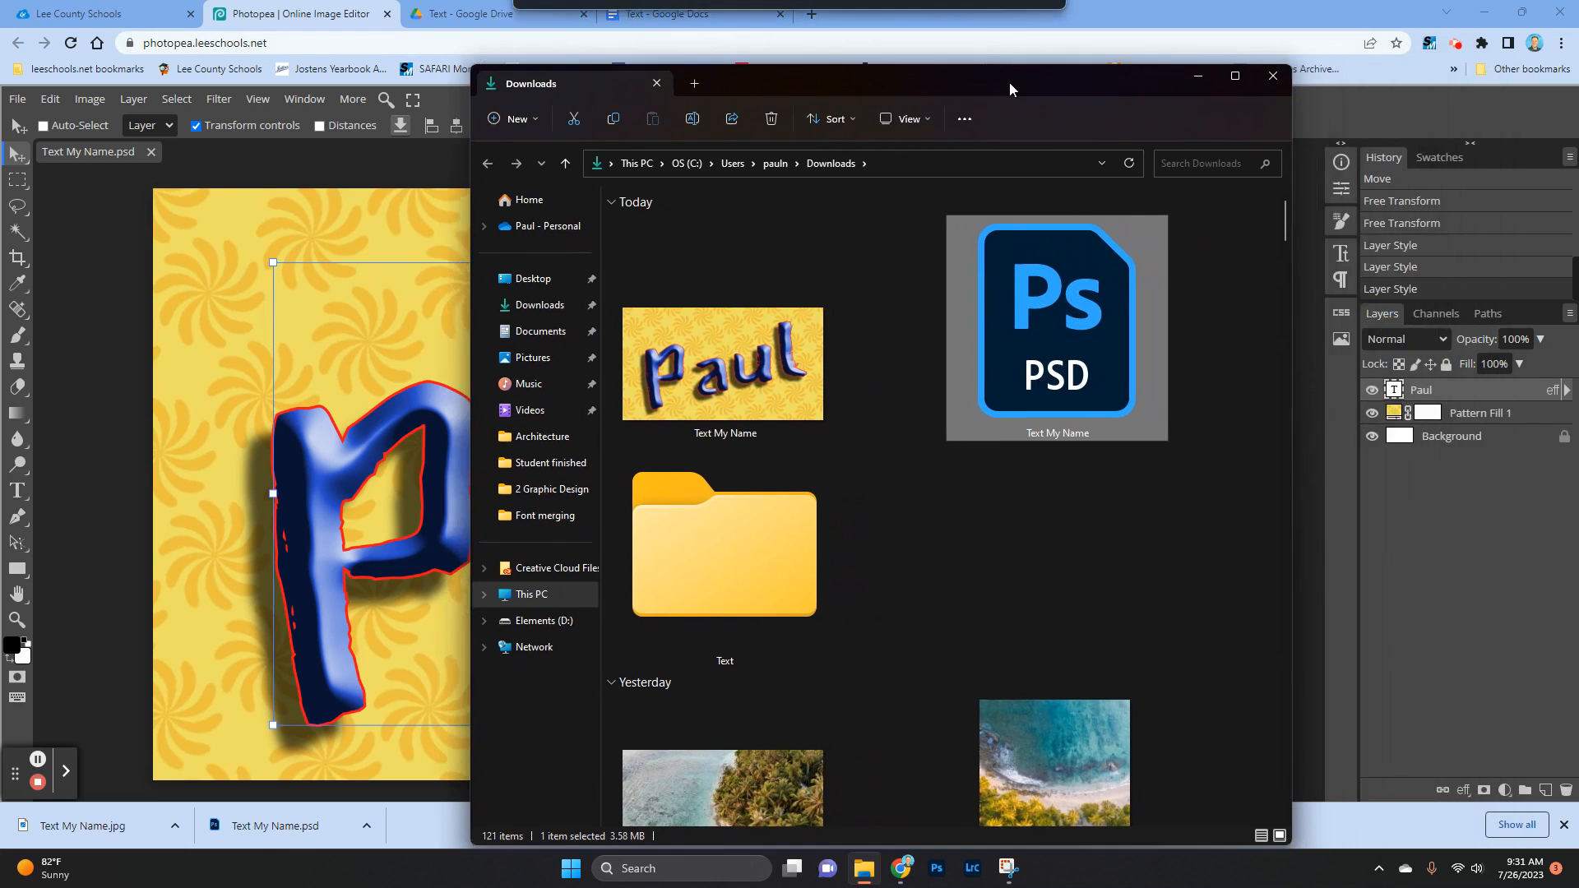